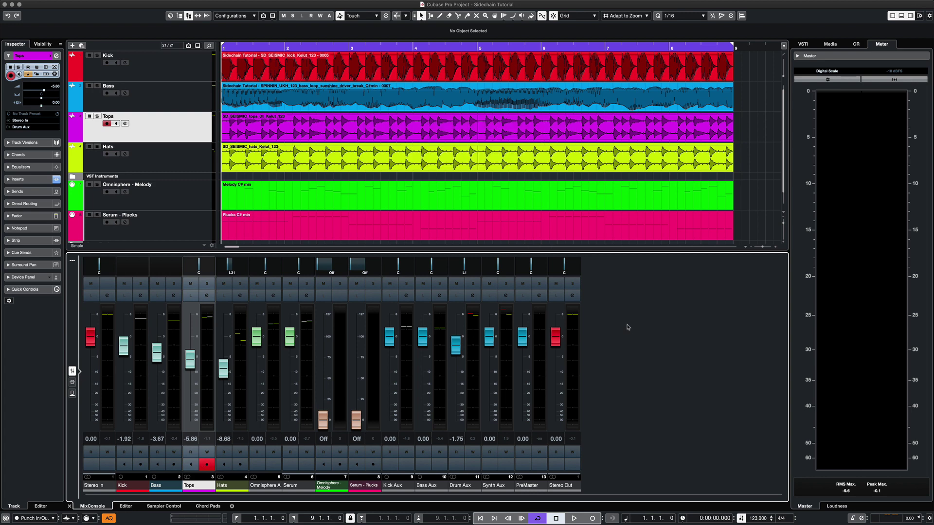
# Step: Play the Sidechain Tutorial project and stop it around bar 5
pyautogui.press('space')
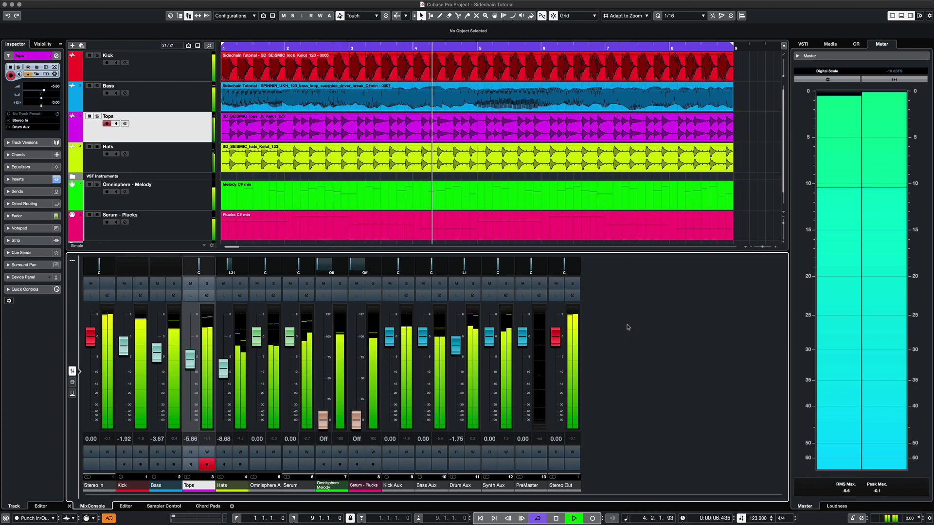
pyautogui.press('space')
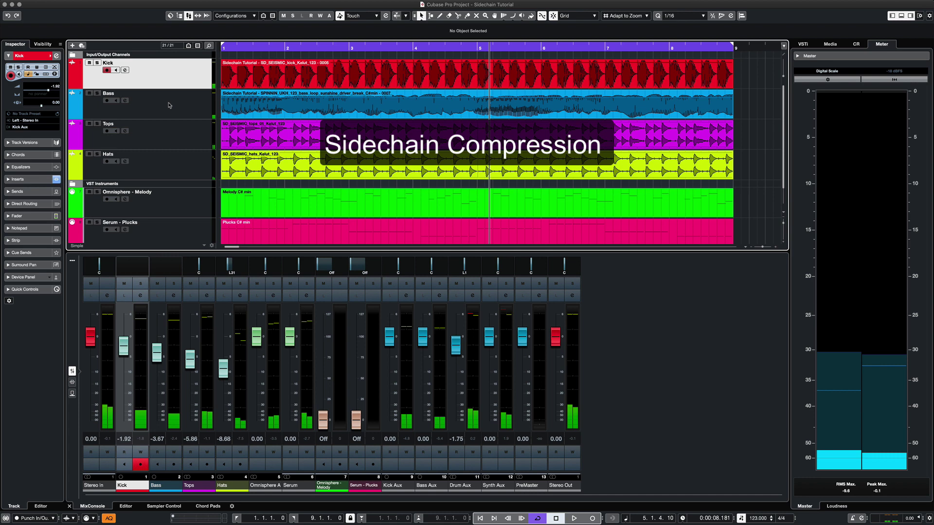
# Step: Insert a Steinberg Compressor from the Dynamics category into an empty Bass insert slot
pyautogui.click(166, 105)
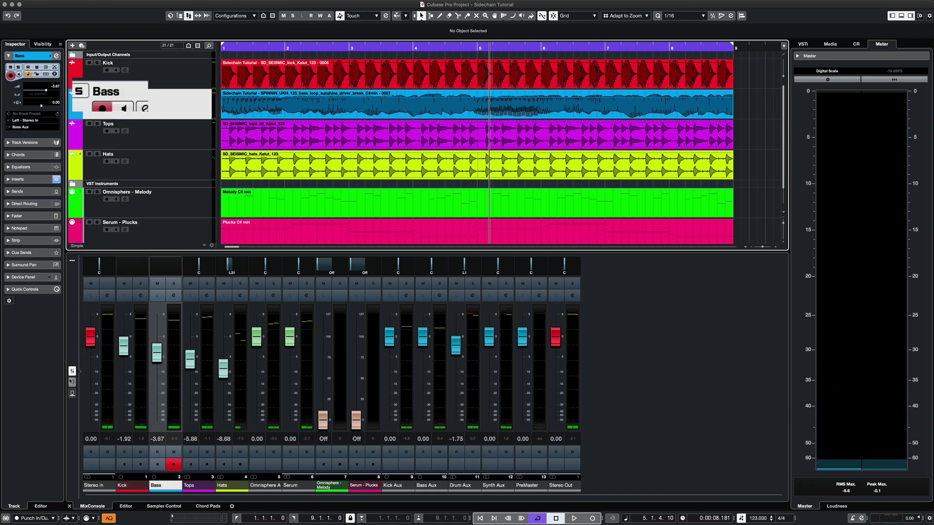
pyautogui.click(72, 381)
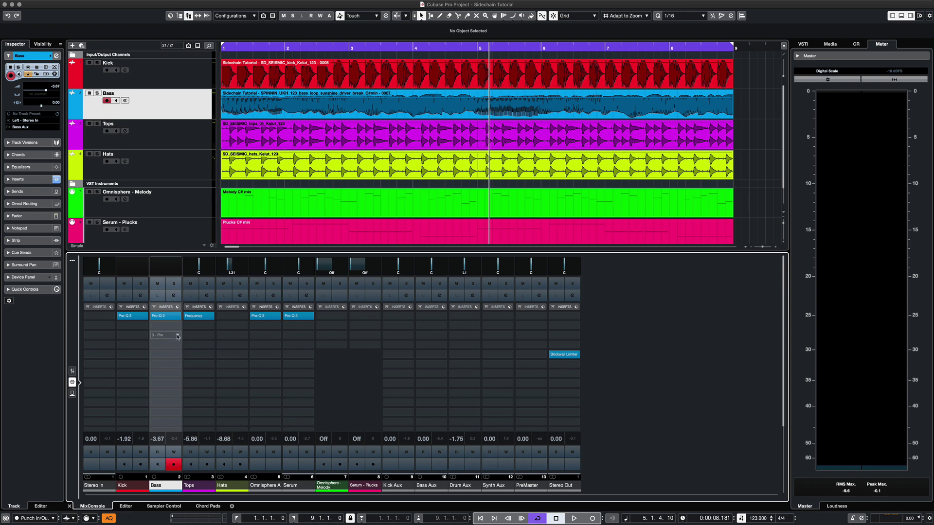
pyautogui.click(178, 336)
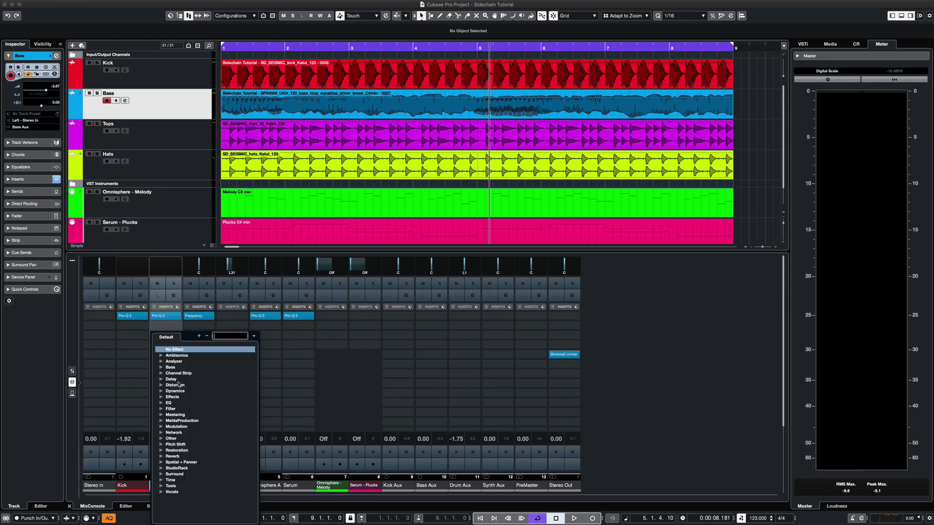
pyautogui.click(161, 391)
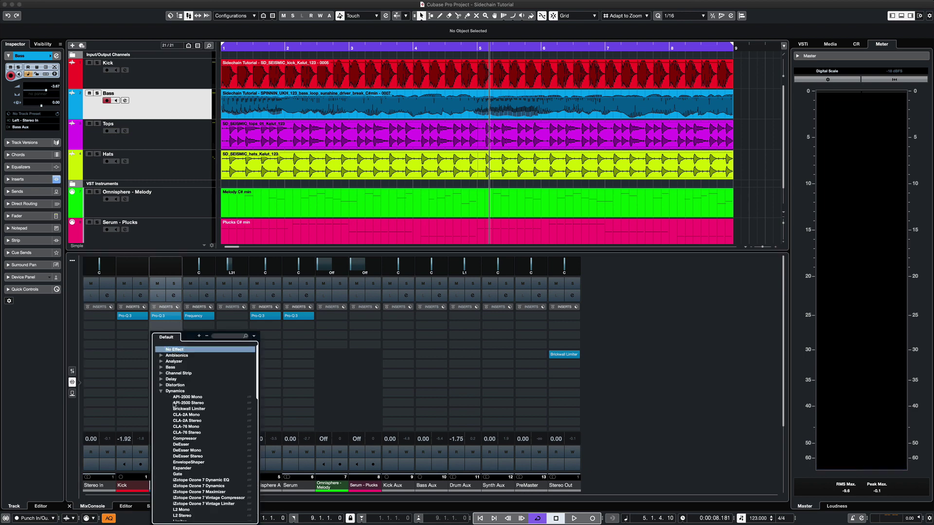
pyautogui.click(185, 438)
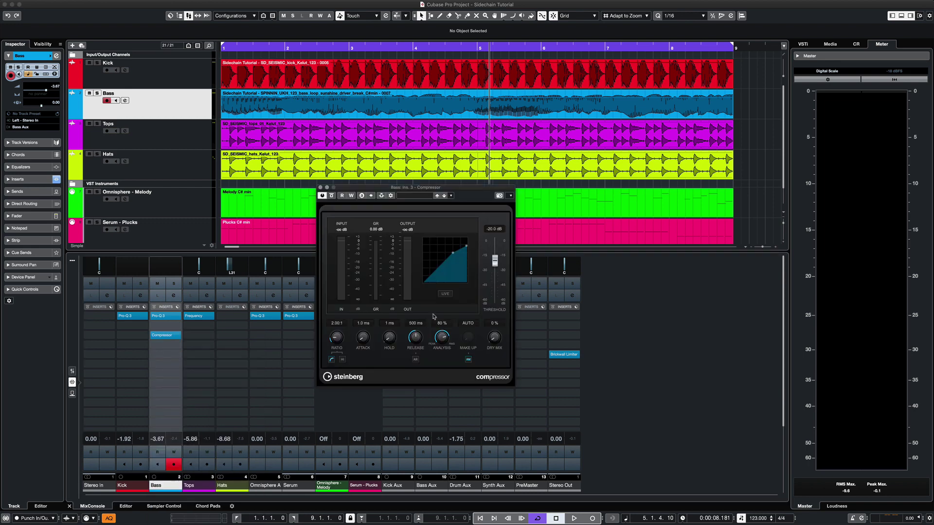
# Step: Bypass the Bass compressor and add the Kick track as its side-chain source
pyautogui.click(332, 196)
pyautogui.click(391, 195)
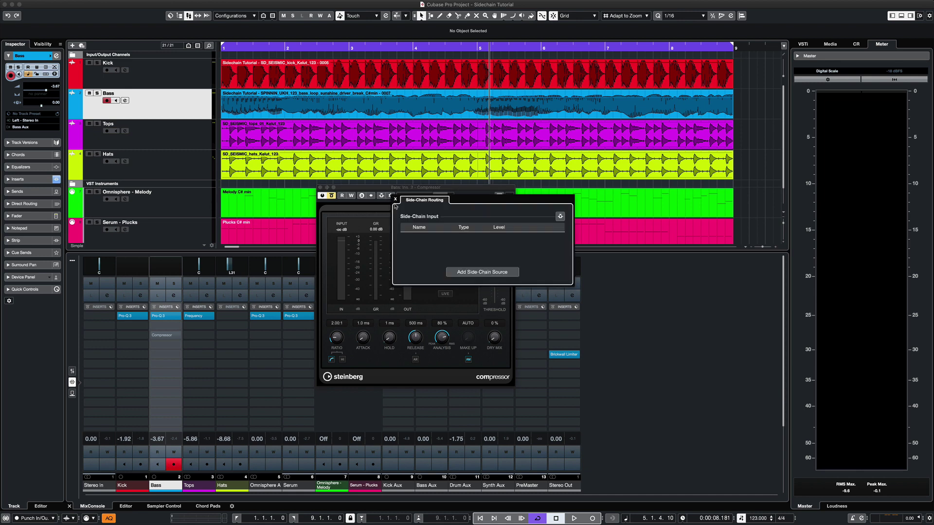
pyautogui.click(479, 272)
pyautogui.click(474, 280)
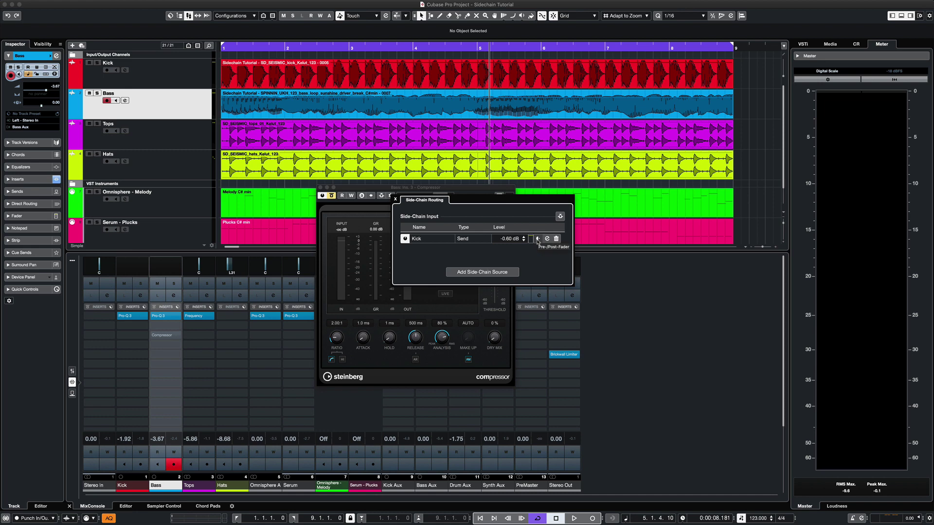
pyautogui.click(395, 200)
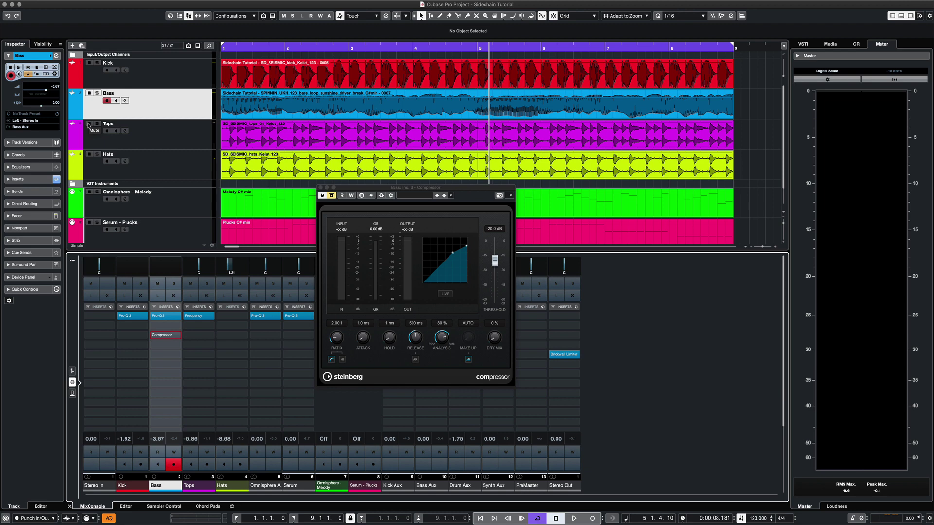
# Step: Mute Tops and Hats, then play kick and bass from the start to about bar 4
pyautogui.click(88, 125)
pyautogui.click(89, 155)
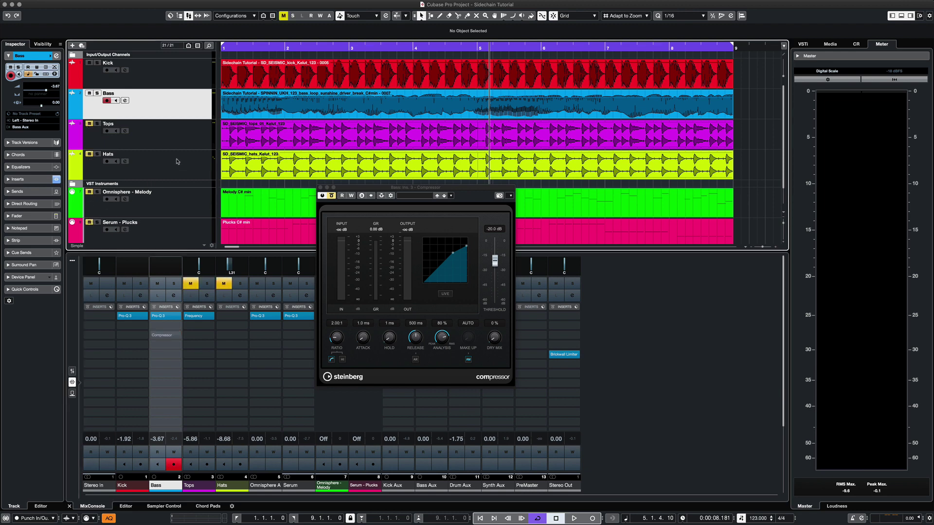
pyautogui.press('Home')
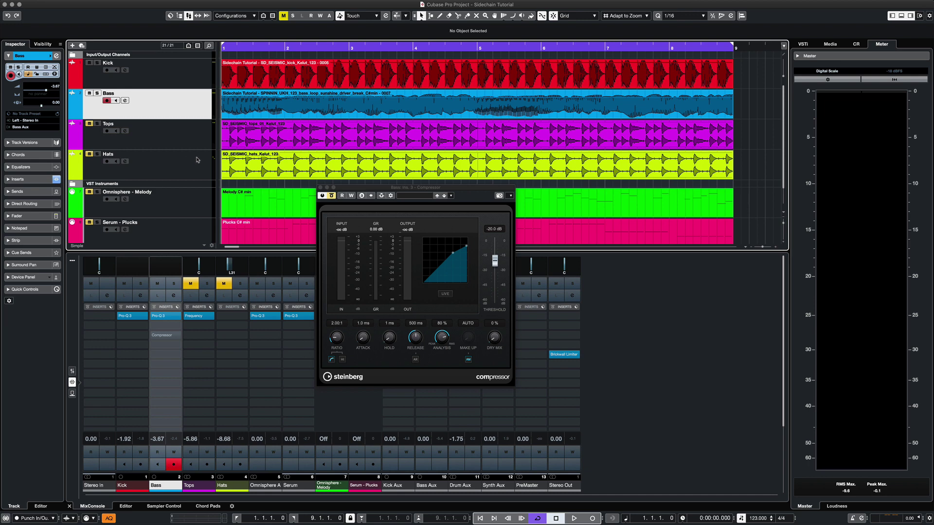
pyautogui.press('space')
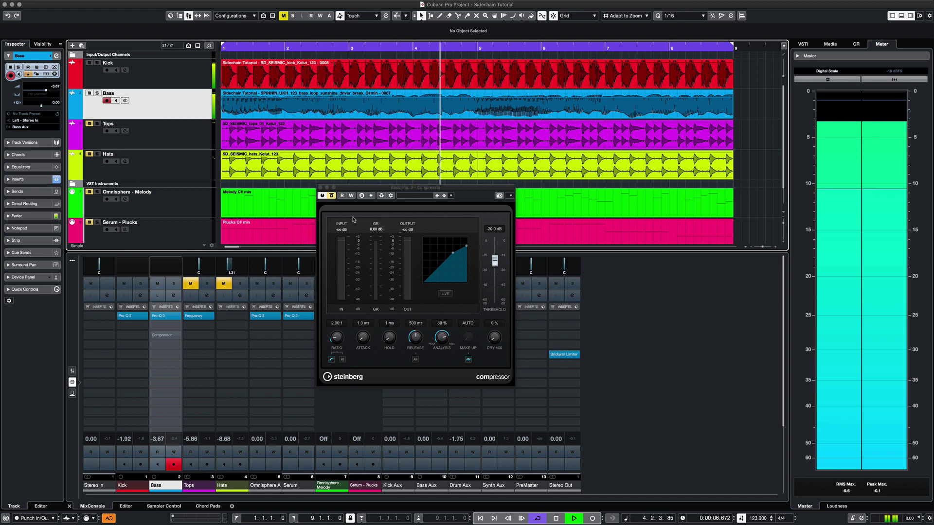
pyautogui.press('space')
# Step: Enable the Bass compressor without Auto Make-Up at 2.87:1 ratio, 3.0 ms attack, 9.1 dB make-up
pyautogui.click(331, 195)
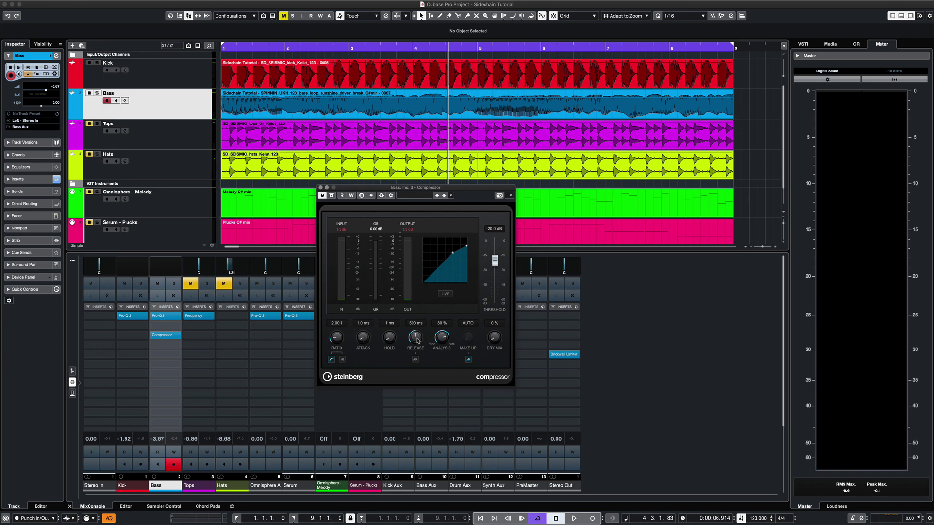
pyautogui.click(468, 360)
pyautogui.press('space')
pyautogui.press('space')
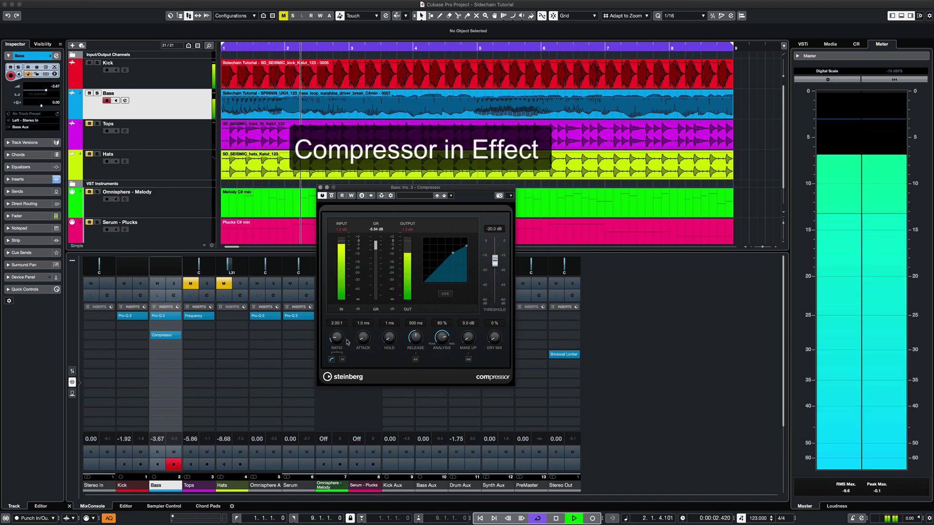
pyautogui.moveTo(335, 338); pyautogui.dragTo(335, 328)
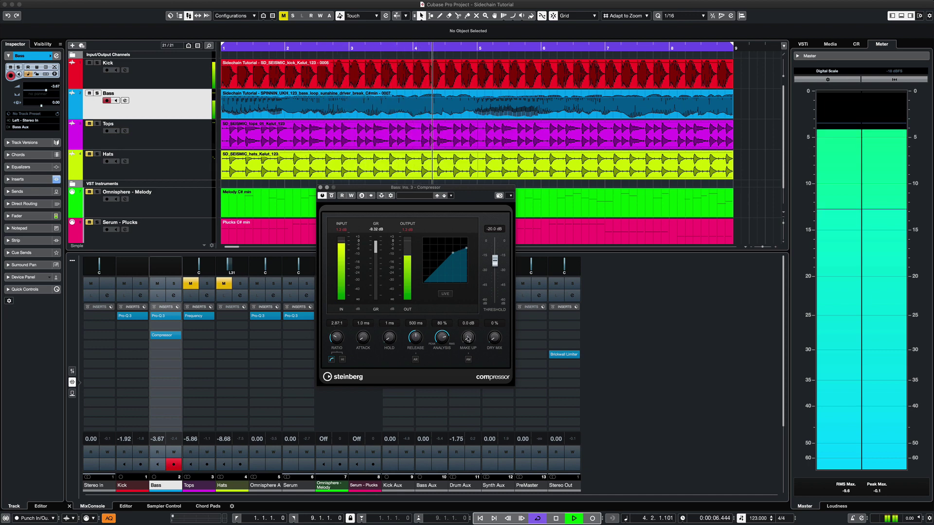
pyautogui.moveTo(467, 337); pyautogui.dragTo(466, 310)
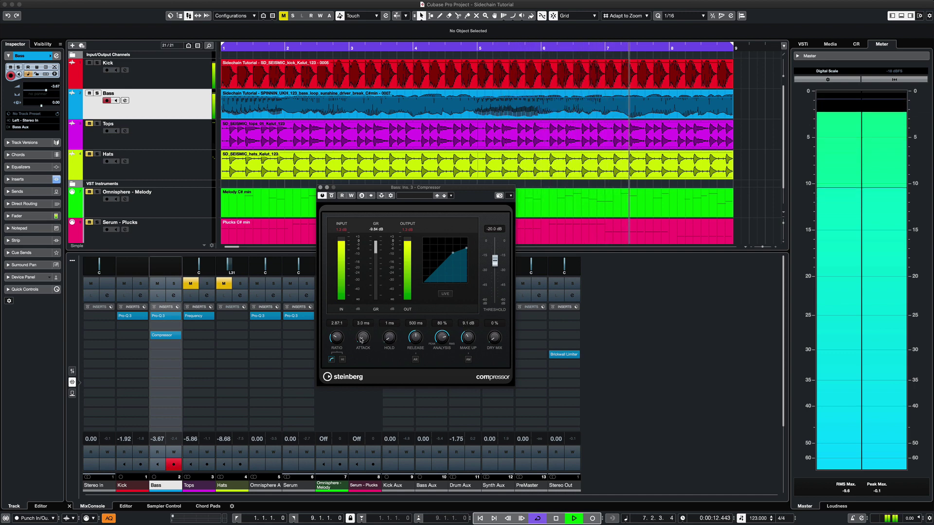
pyautogui.moveTo(362, 343); pyautogui.dragTo(361, 341)
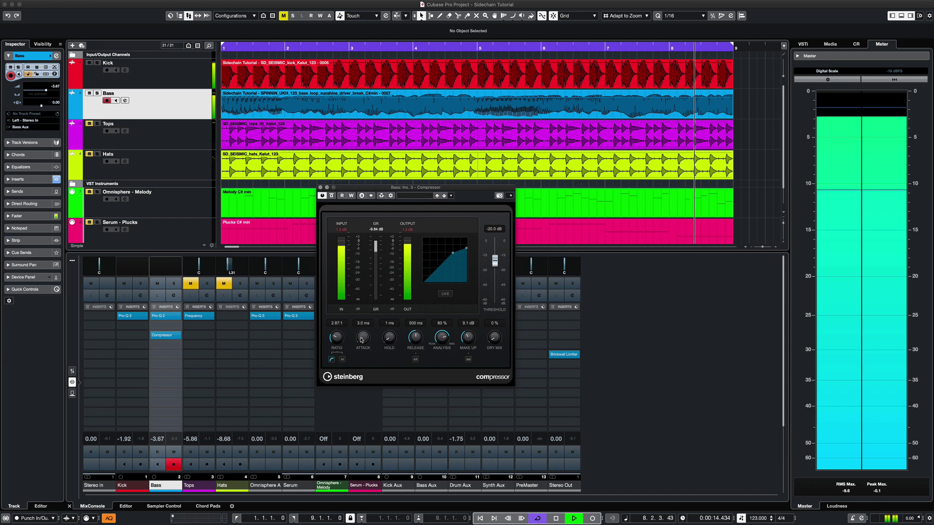
pyautogui.press('space')
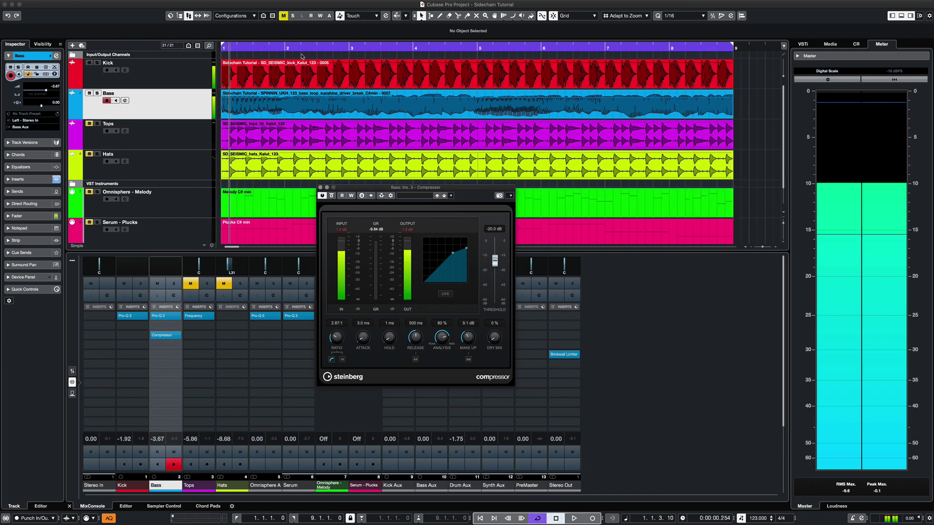
# Step: Clear the Tops and Hats mutes and raise the compressor to 3.96:1 ratio, 10.1 dB make-up
pyautogui.click(283, 16)
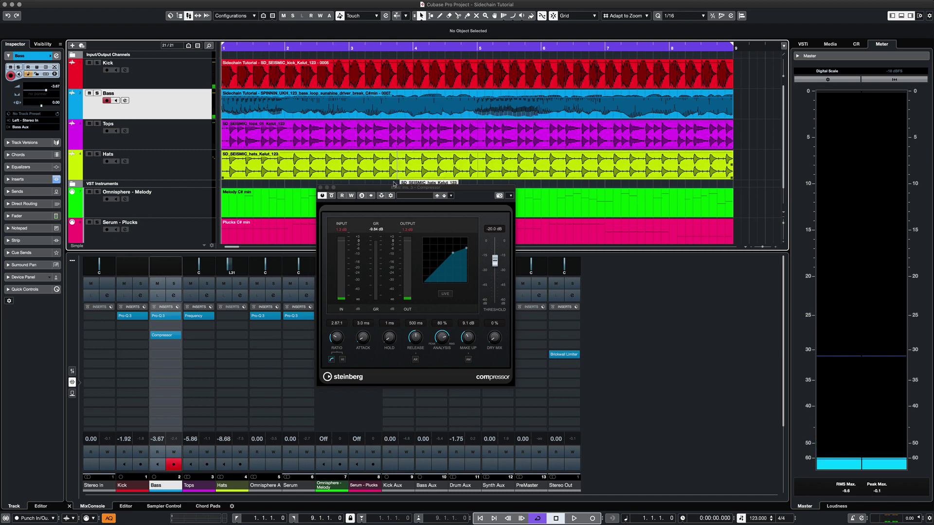
pyautogui.moveTo(416, 189); pyautogui.dragTo(469, 257)
pyautogui.press('space')
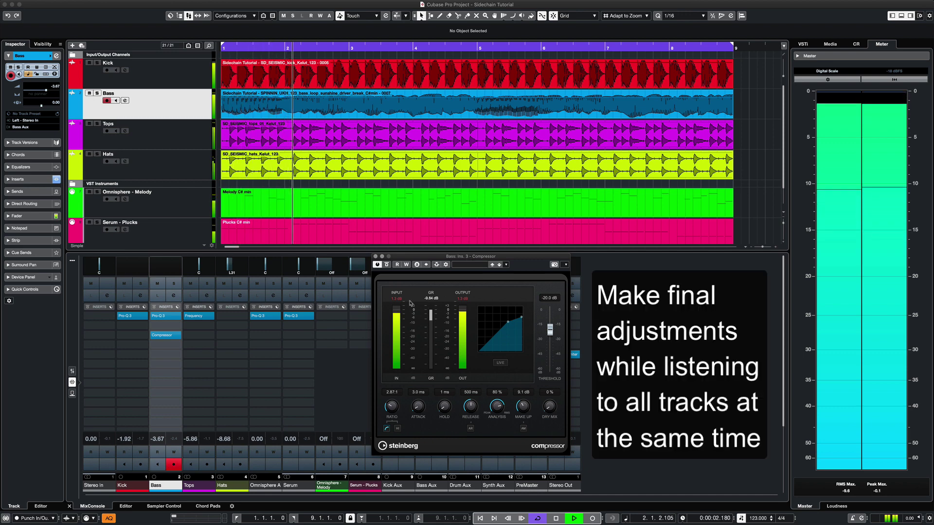
pyautogui.scroll(1, 391, 406)
pyautogui.scroll(5, 391, 406)
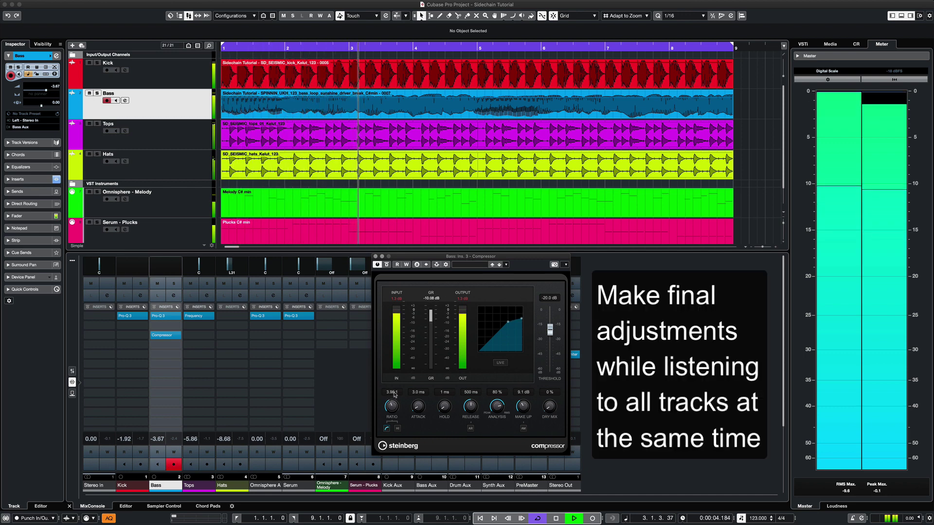
pyautogui.scroll(2, 522, 406)
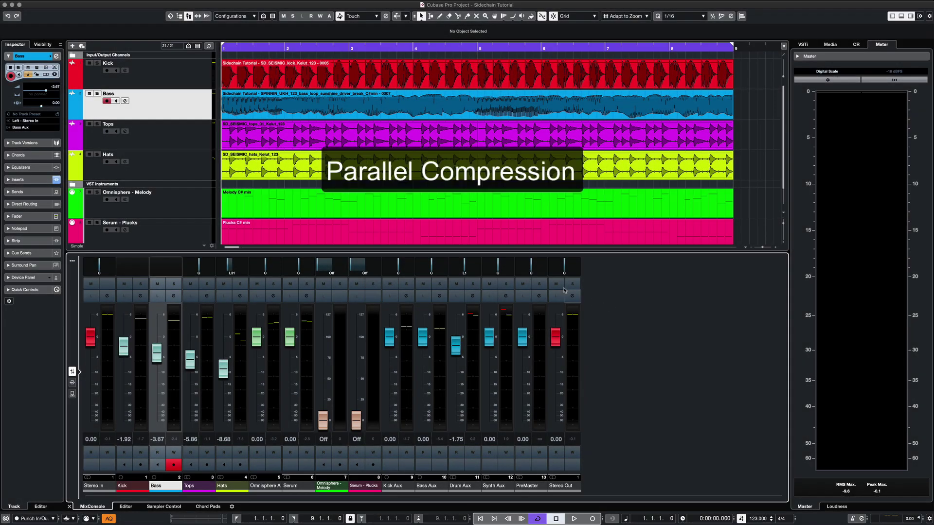
# Step: Duplicate the Bass track from its context menu, creating Bass (D) below it
pyautogui.click(179, 112)
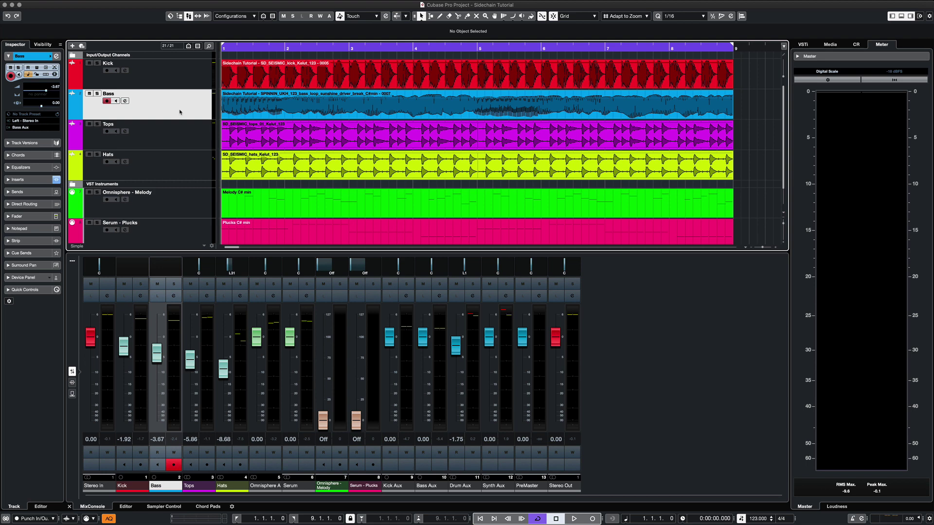
pyautogui.rightClick(155, 105)
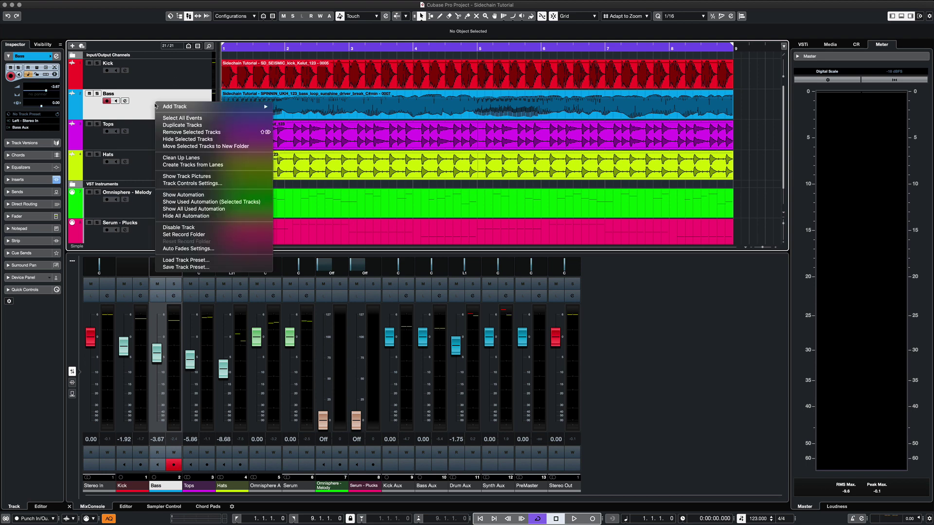
pyautogui.click(171, 126)
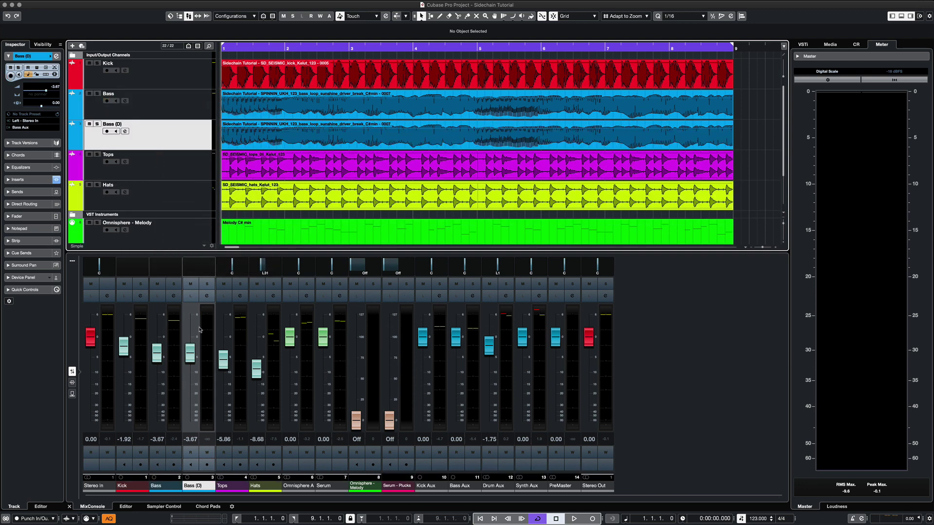
# Step: Load a Dynamics > Compressor into an empty insert slot on Bass (D)
pyautogui.click(72, 383)
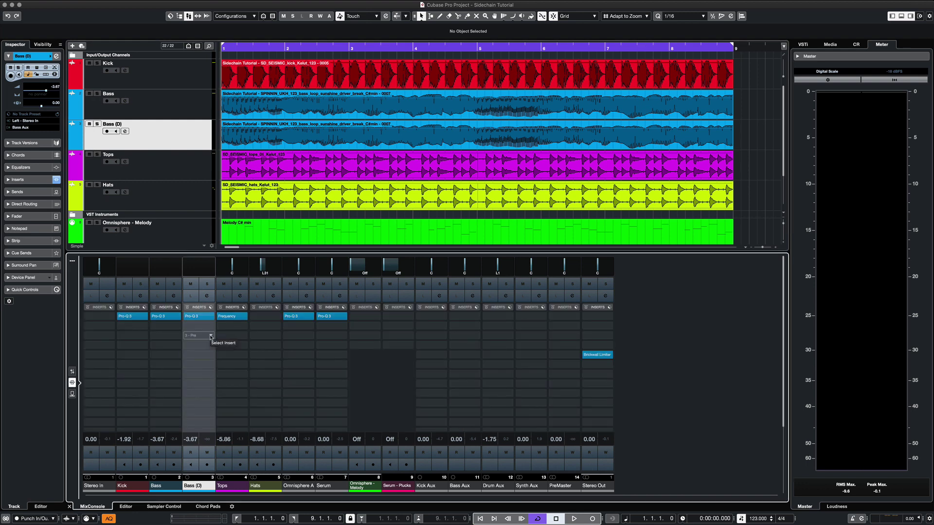
pyautogui.click(211, 339)
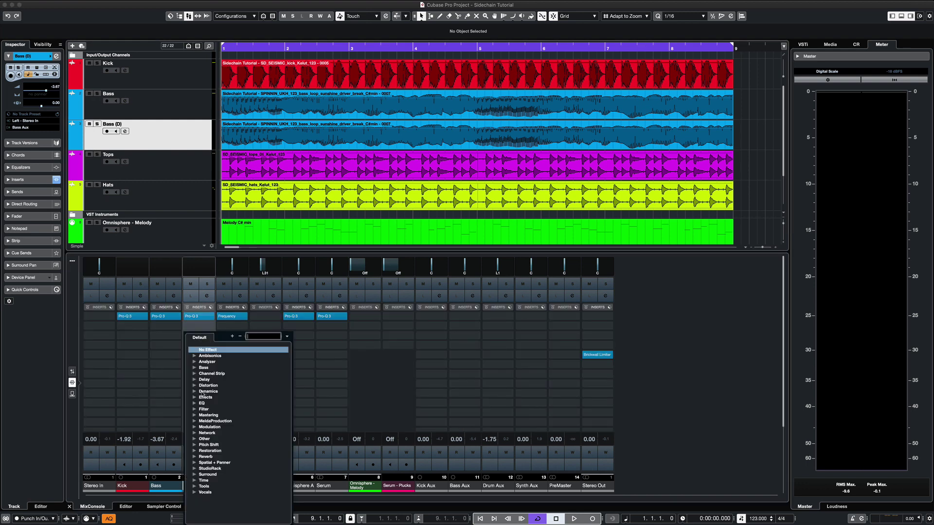
pyautogui.click(194, 392)
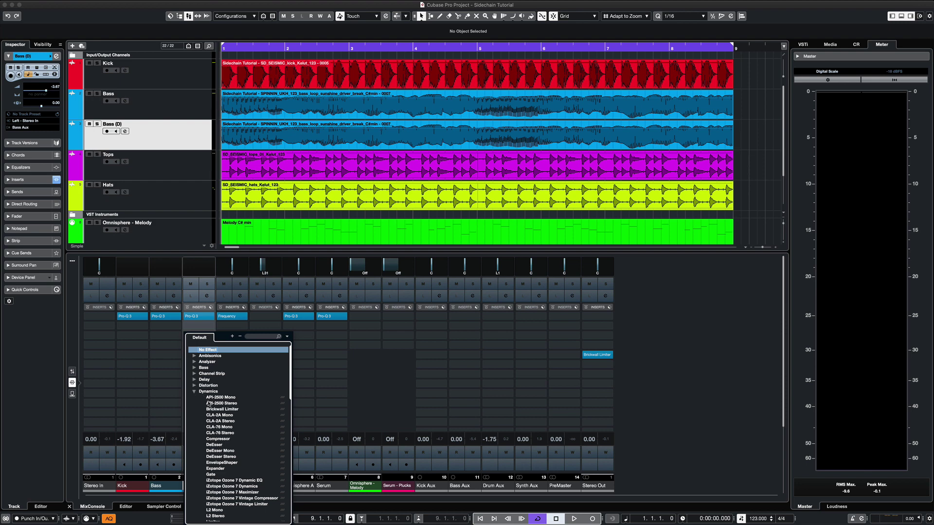
pyautogui.click(219, 438)
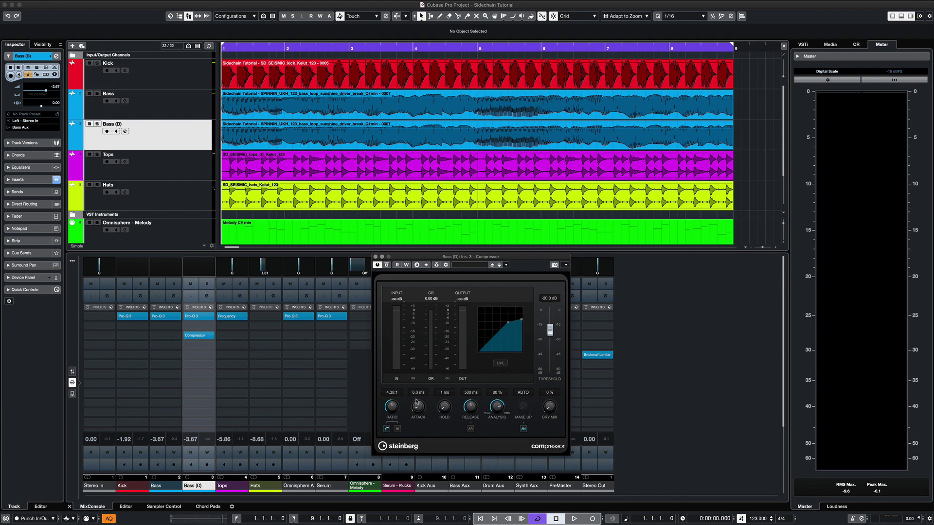
# Step: Turn off Auto Make-Up on the Bass (D) compressor and pull its fader to -∞
pyautogui.click(523, 429)
pyautogui.click(72, 371)
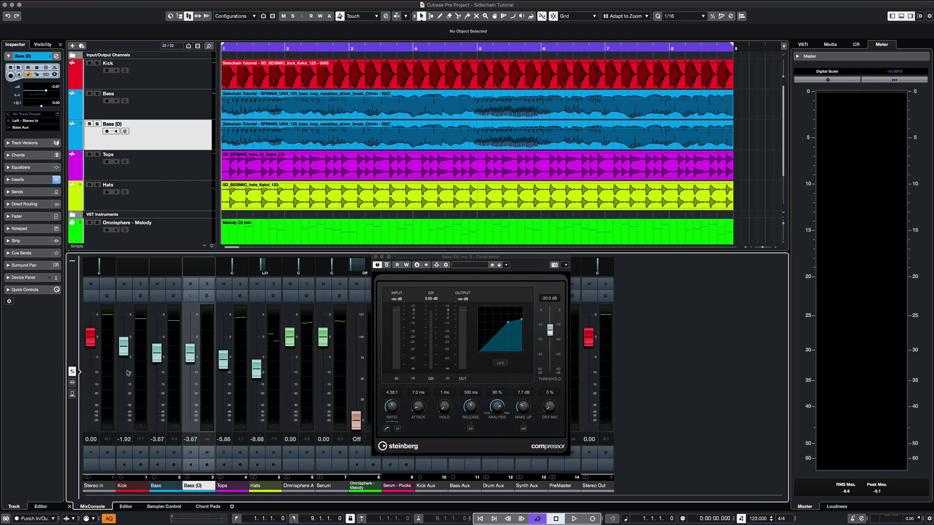
pyautogui.moveTo(194, 357); pyautogui.dragTo(190, 433)
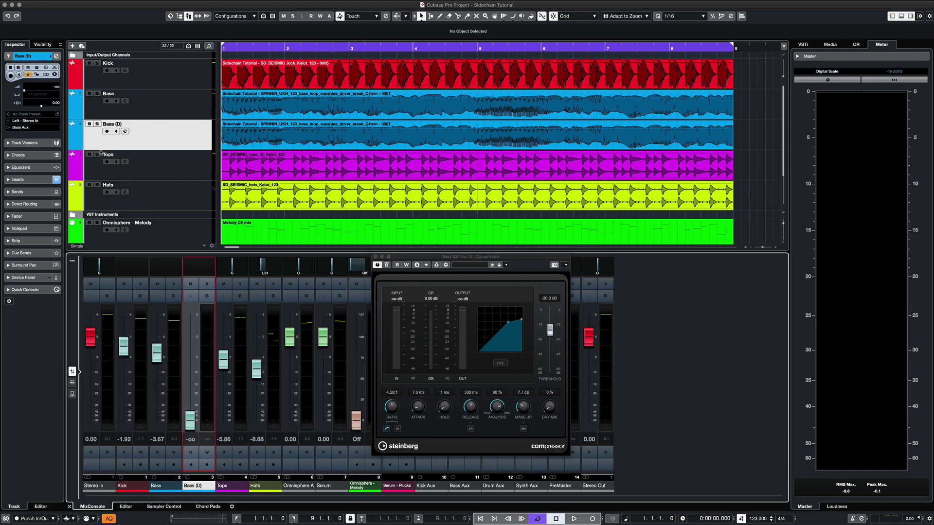
# Step: Mute Tops, Hats and Omnisphere - Melody, then start playback
pyautogui.click(90, 155)
pyautogui.click(90, 185)
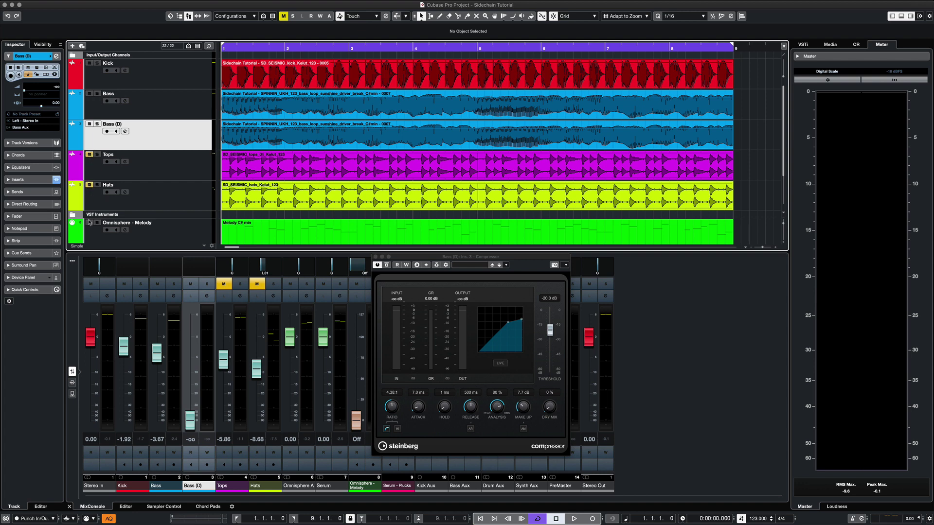
pyautogui.click(90, 223)
pyautogui.press('space')
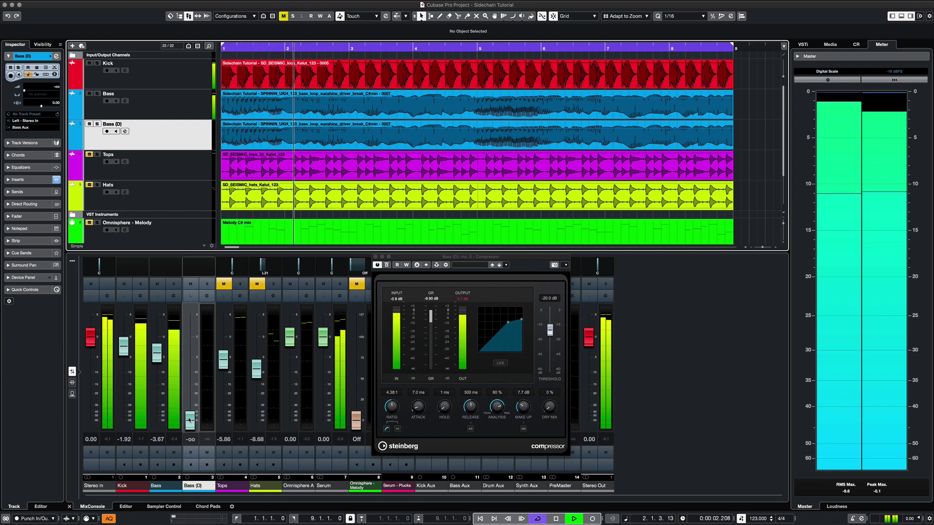
# Step: Mute Serum - Plucks, blend Bass (D) in, clear all mutes, and set Bass (D) to -4.21 dB
pyautogui.moveTo(191, 422); pyautogui.dragTo(190, 422)
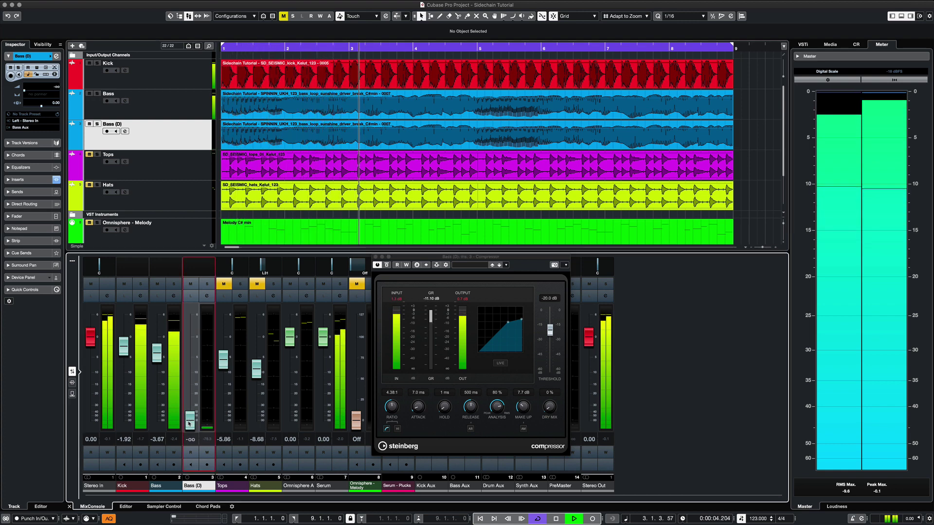
pyautogui.scroll(-1, 94, 217)
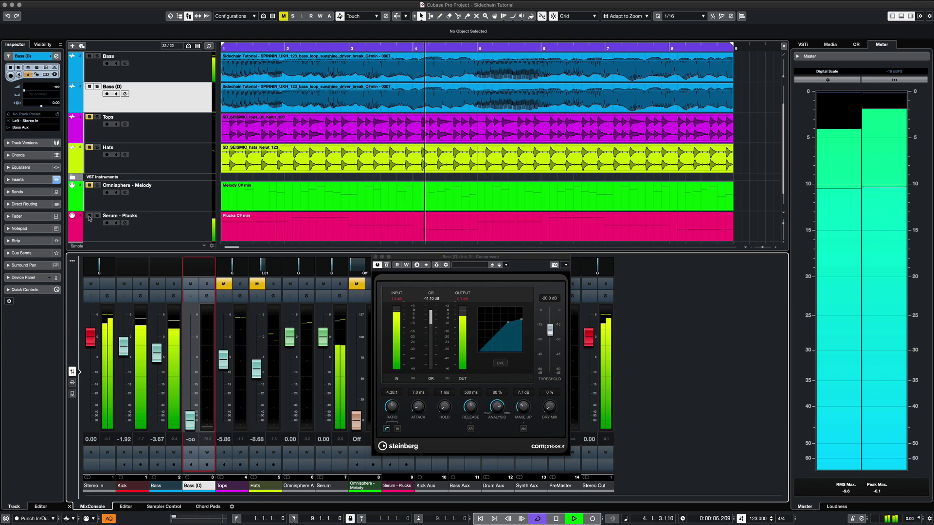
pyautogui.click(91, 215)
pyautogui.moveTo(193, 418); pyautogui.dragTo(194, 356)
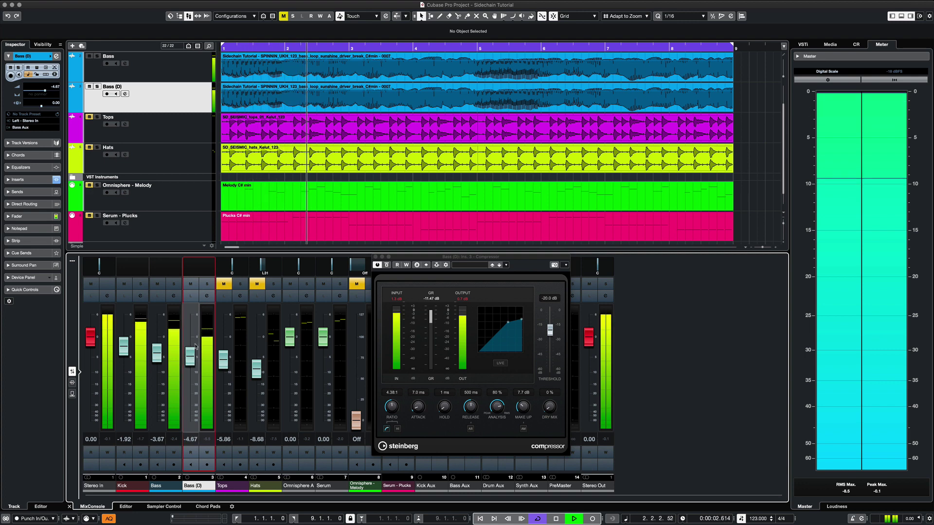
pyautogui.click(283, 16)
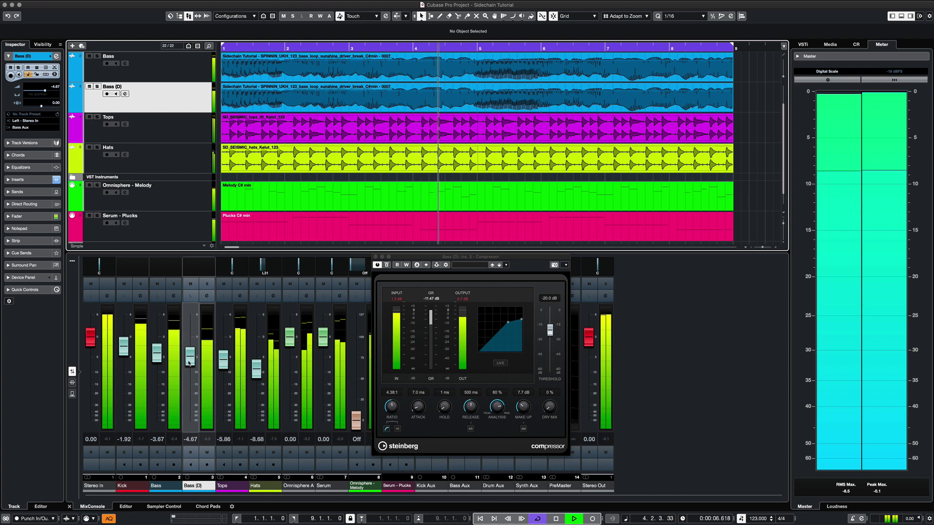
pyautogui.moveTo(198, 368); pyautogui.dragTo(198, 366)
# Step: Set the Bass (D) compressor to 5.15:1, 8.9 dB make-up, -21.4 dB threshold, A/B it, then mute Bass (D)
pyautogui.moveTo(391, 405); pyautogui.dragTo(392, 398)
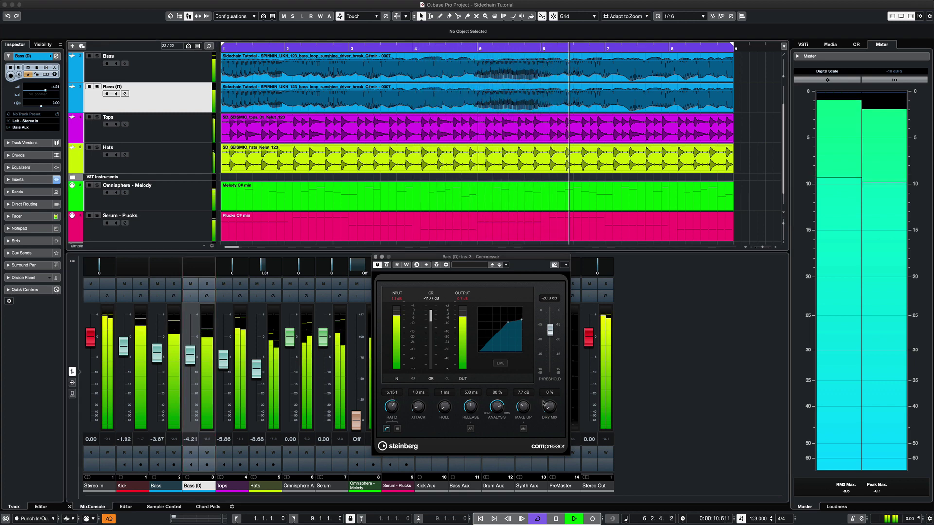
pyautogui.moveTo(523, 409); pyautogui.dragTo(524, 405)
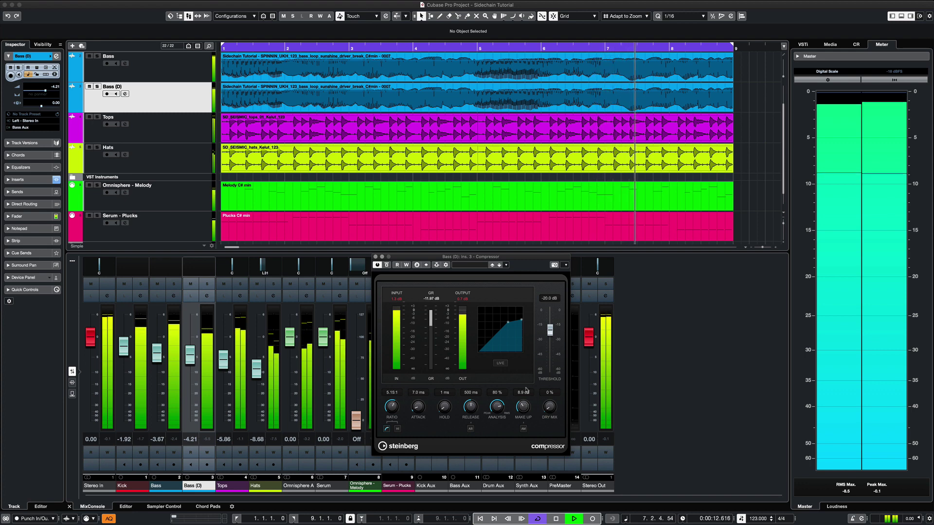
pyautogui.moveTo(549, 329); pyautogui.dragTo(550, 332)
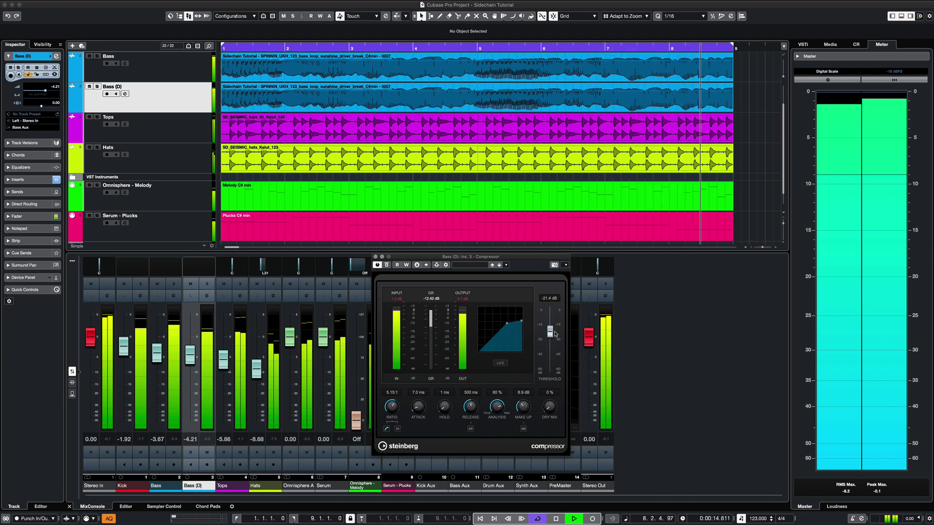
pyautogui.click(387, 265)
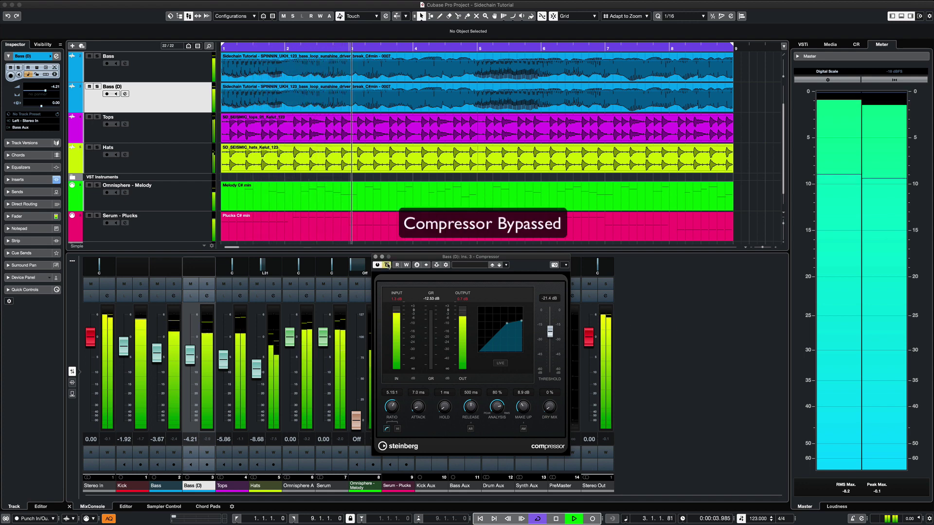
pyautogui.click(387, 265)
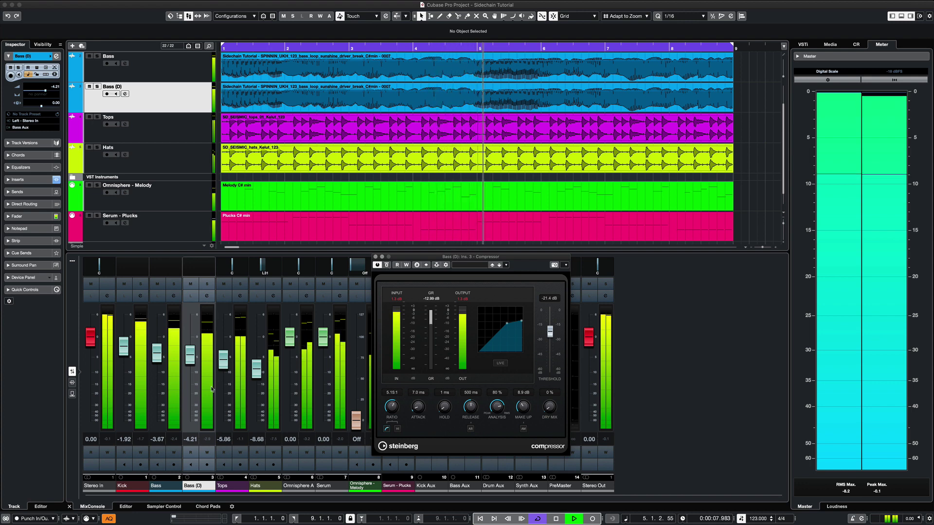
pyautogui.click(190, 284)
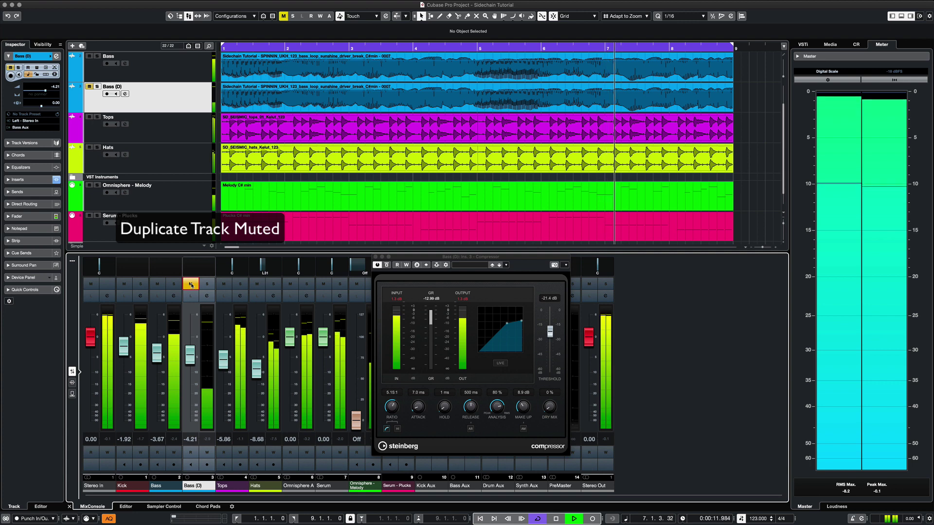
# Step: Unmute the Bass (D) duplicate, solo Tops and Hats, and play a few bars
pyautogui.click(191, 284)
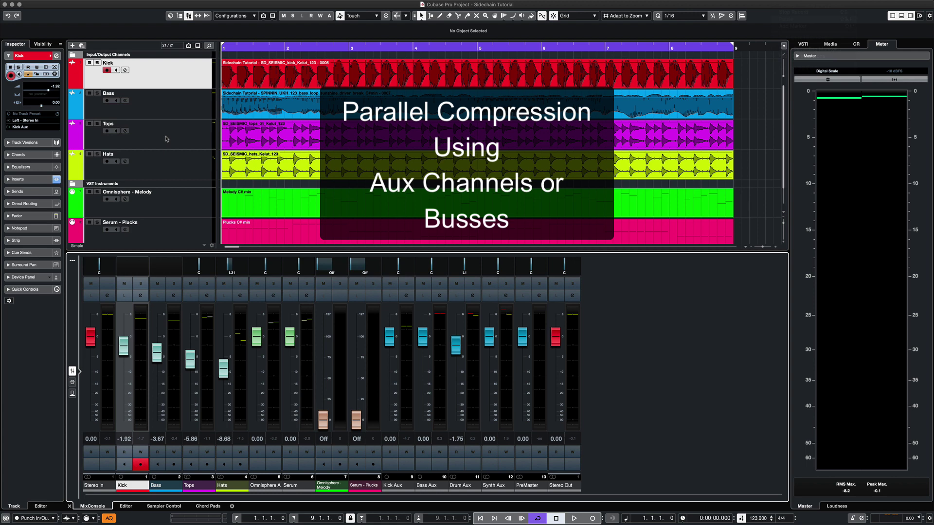
pyautogui.click(165, 139)
pyautogui.click(167, 169)
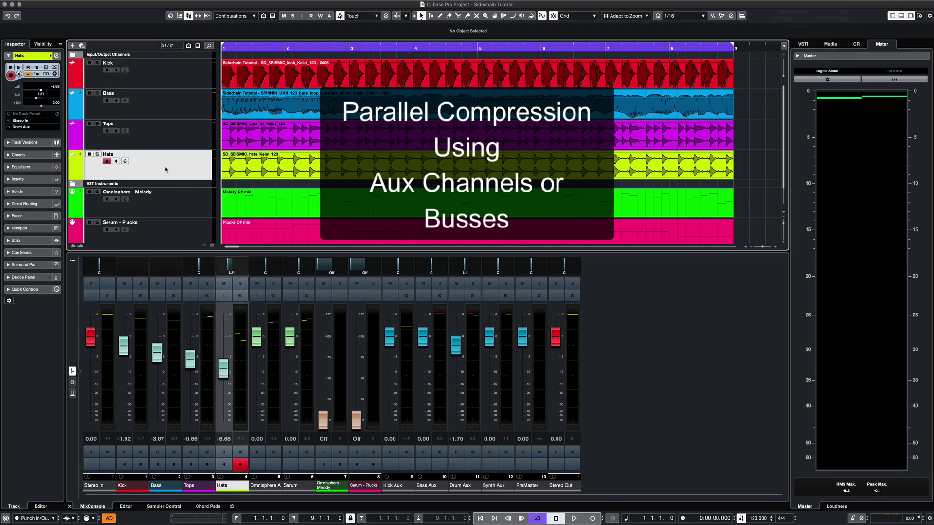
pyautogui.click(97, 124)
pyautogui.click(97, 154)
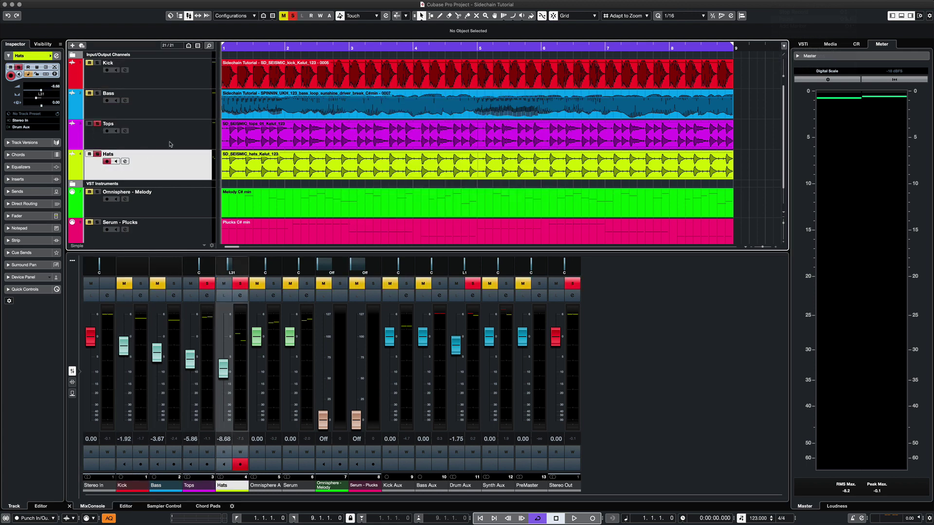
pyautogui.press('space')
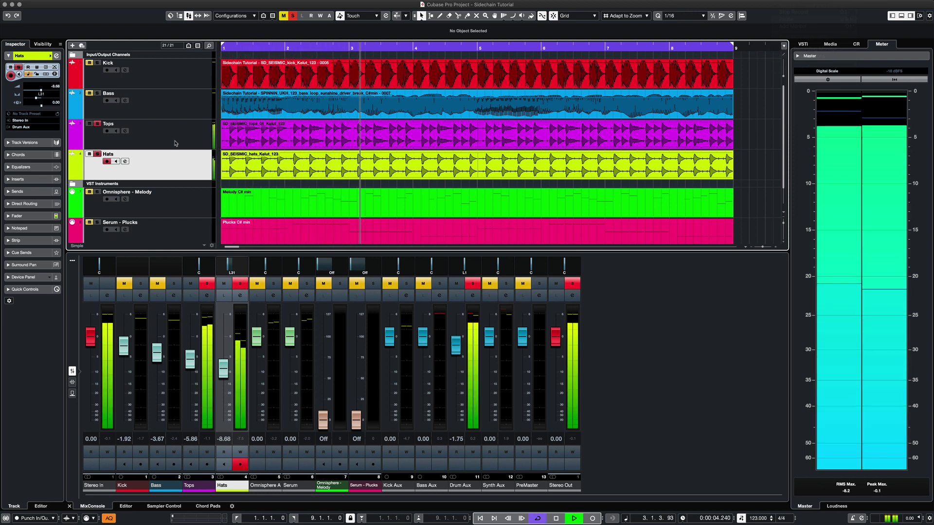
pyautogui.press('space')
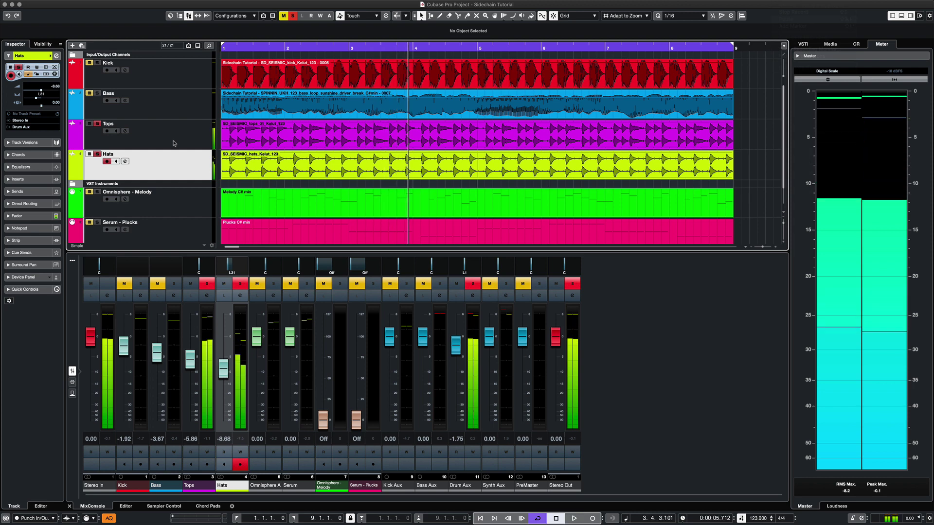
# Step: Create a stereo group channel named 'Compressed Drums Aux' with output to PreMaster
pyautogui.rightClick(624, 336)
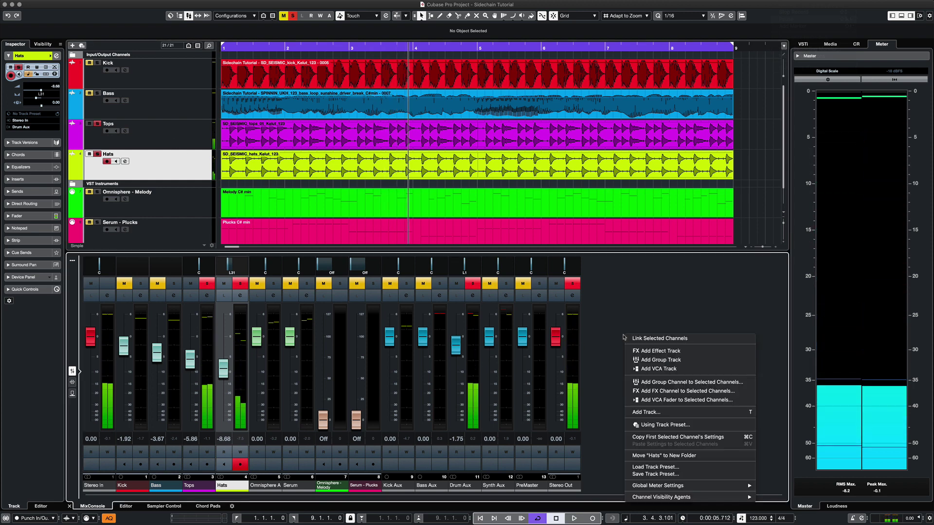
pyautogui.click(645, 360)
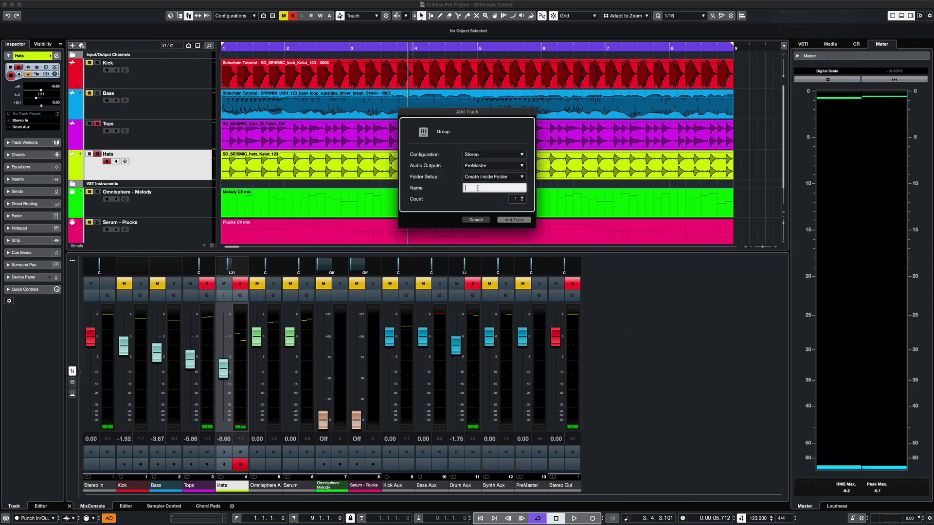
pyautogui.write('Compressed Drums Aux')
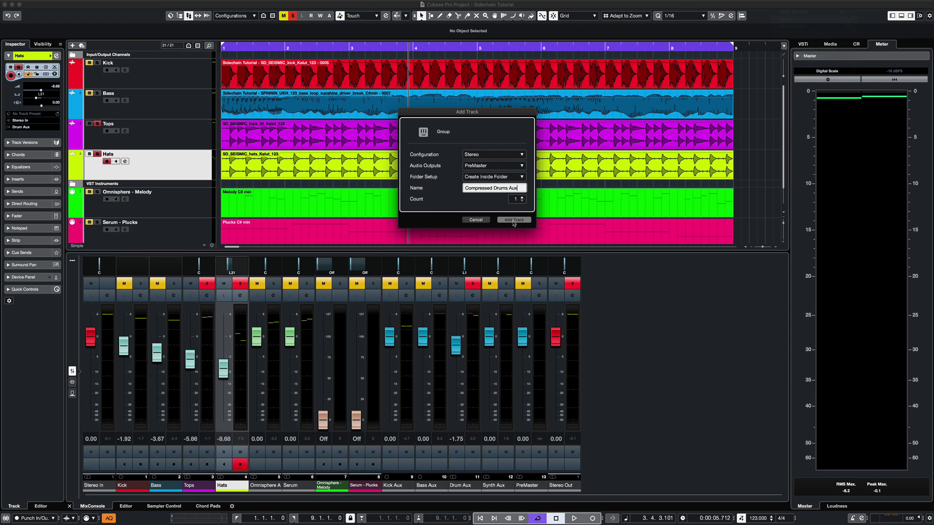
pyautogui.click(513, 220)
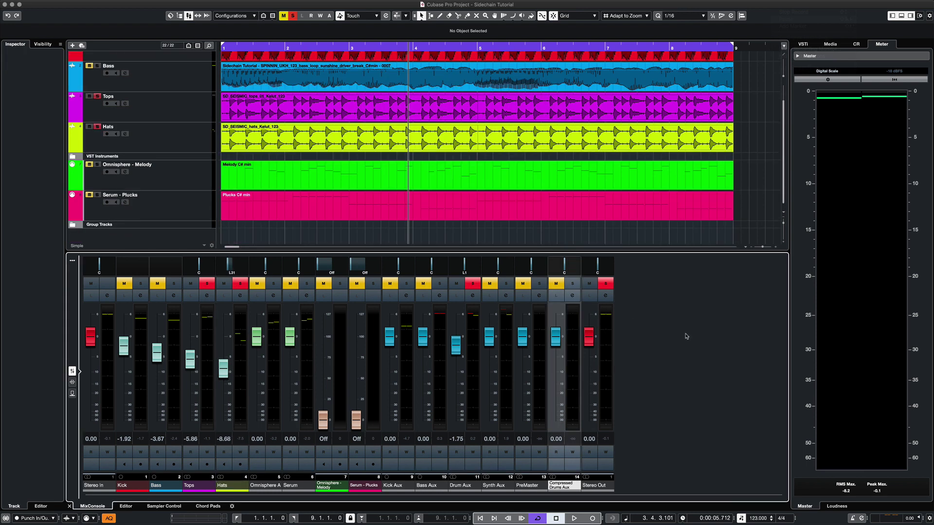
# Step: Reset the Compressed Drums Aux fader to 0.00 dB and insert a Dynamics Compressor on it
pyautogui.moveTo(555, 335); pyautogui.dragTo(563, 369)
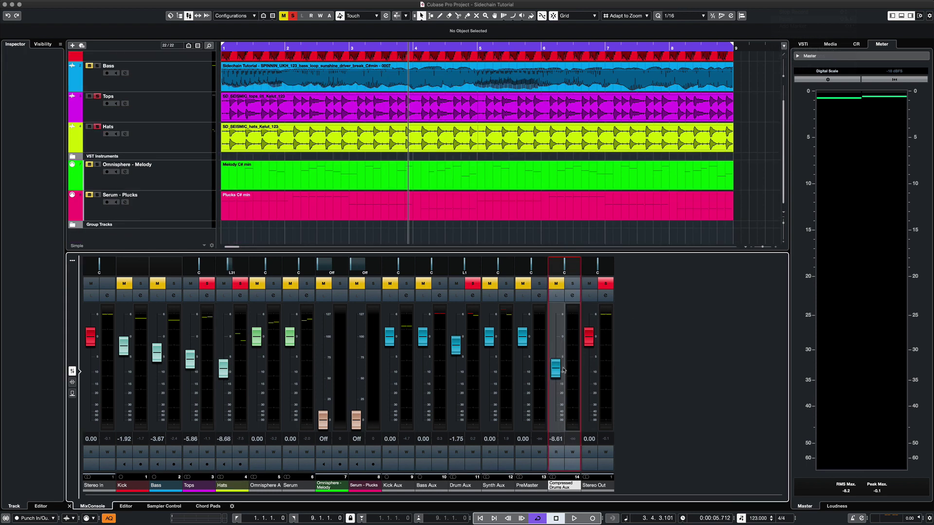
pyautogui.keyDown('super'); pyautogui.click(557, 369); pyautogui.keyUp('super')
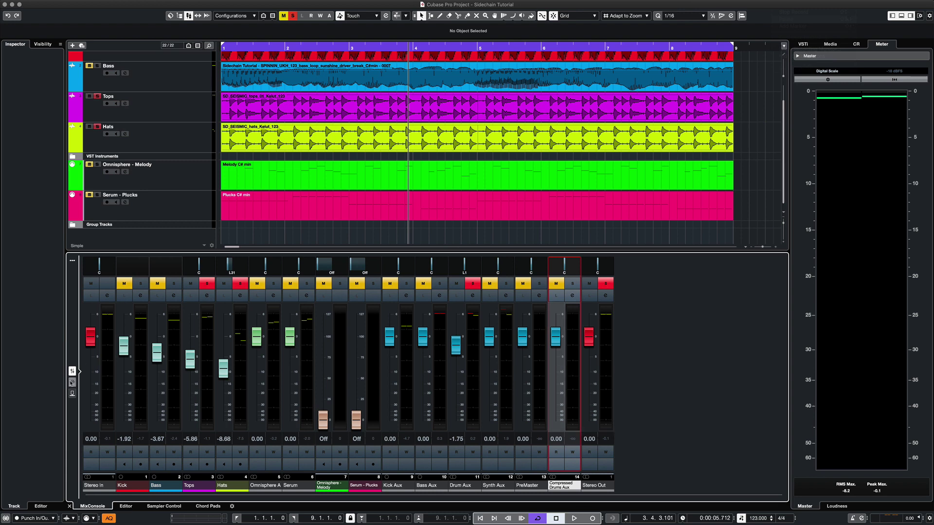
pyautogui.click(72, 382)
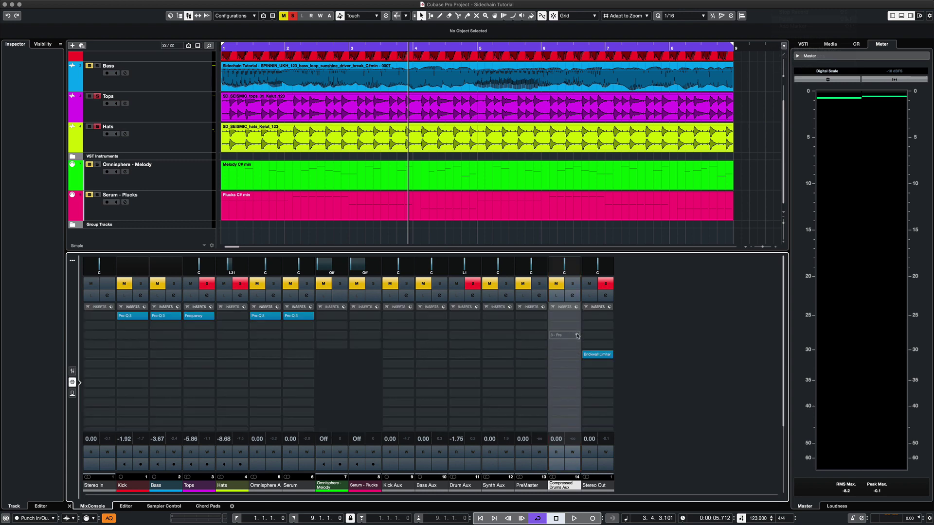
pyautogui.click(577, 327)
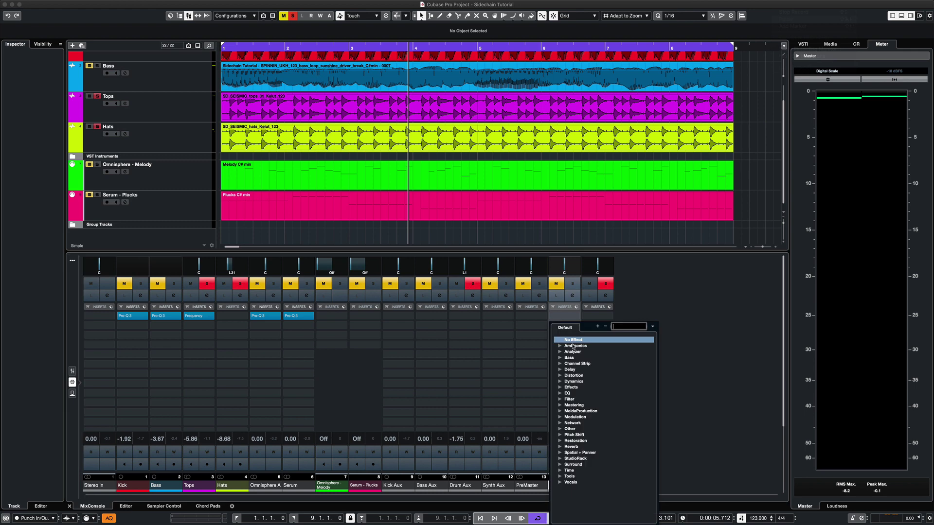
pyautogui.click(560, 381)
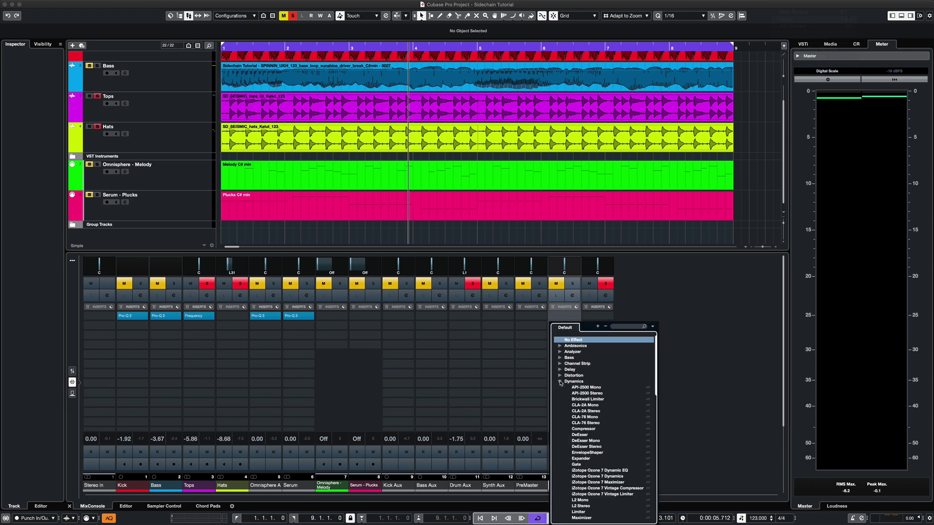
pyautogui.click(583, 429)
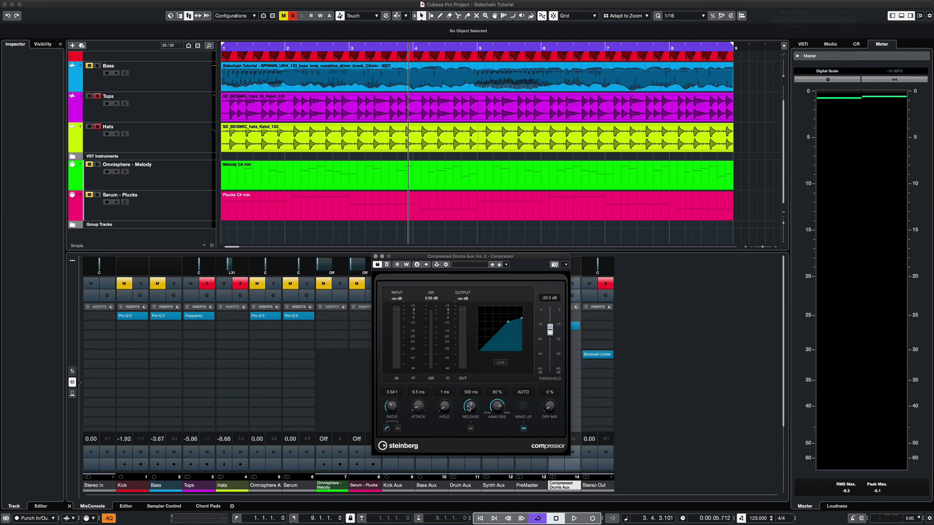
# Step: Turn off the Compressor's Auto Make Up and clear all mutes and solos
pyautogui.click(523, 428)
pyautogui.click(375, 257)
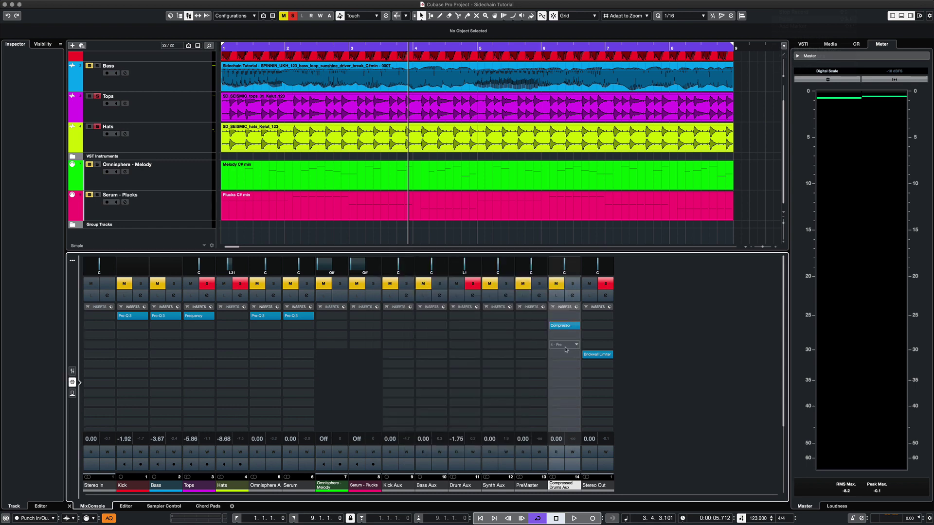
pyautogui.click(292, 16)
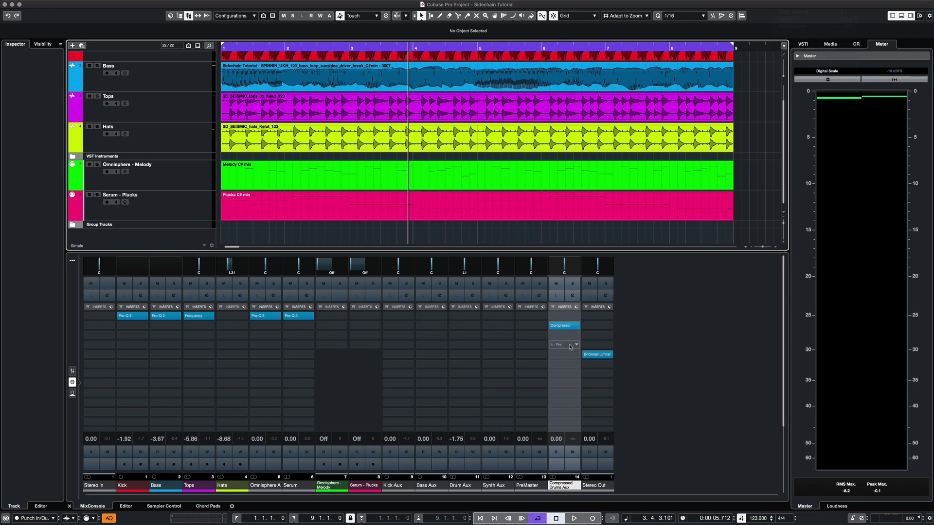
# Step: Return the mixer to fader view, select the Tops and Hats tracks, then the Drum Aux channel
pyautogui.click(73, 371)
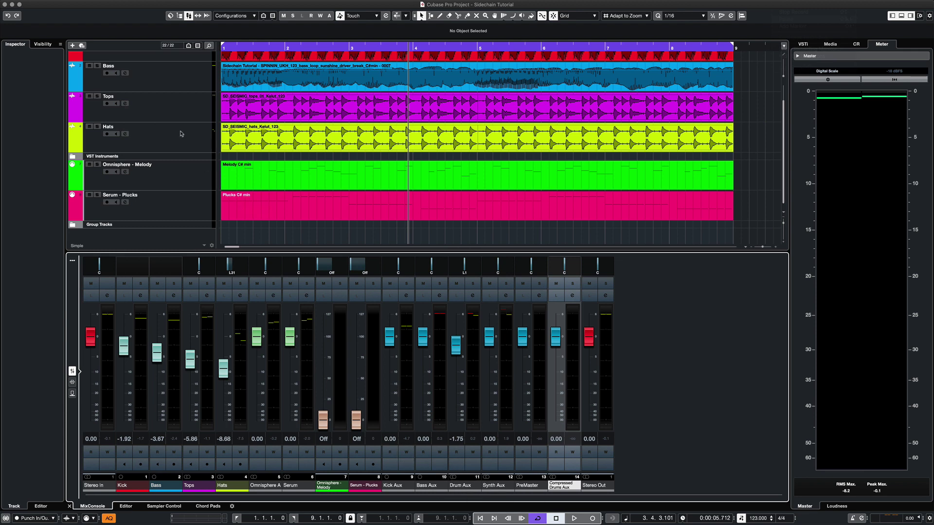
pyautogui.click(166, 110)
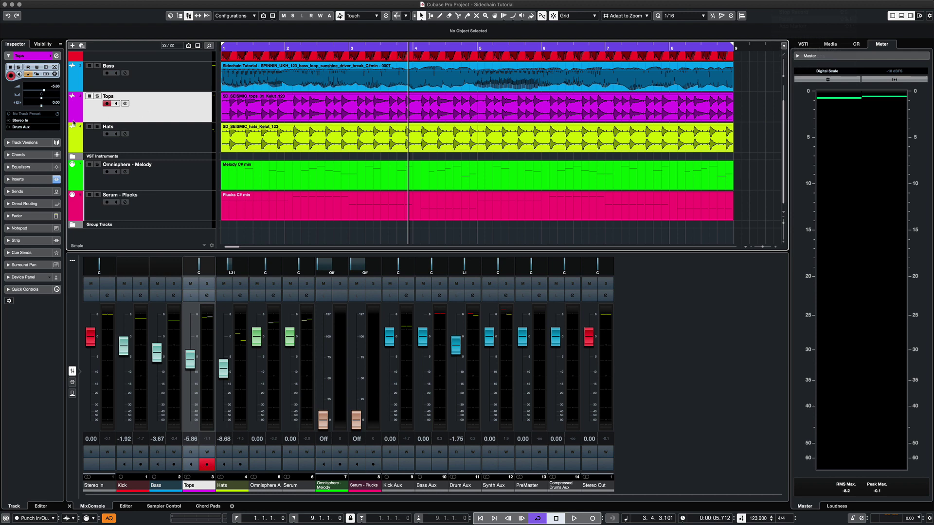
pyautogui.click(179, 137)
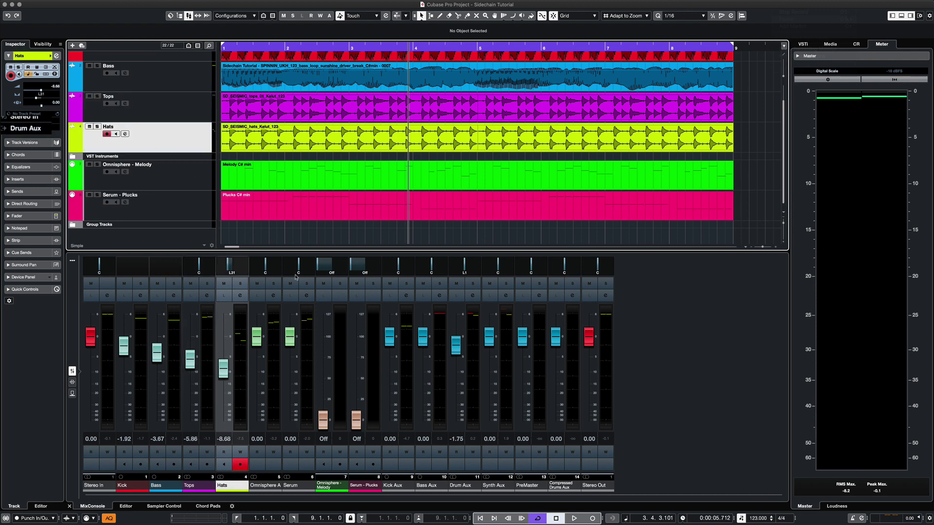
pyautogui.click(466, 401)
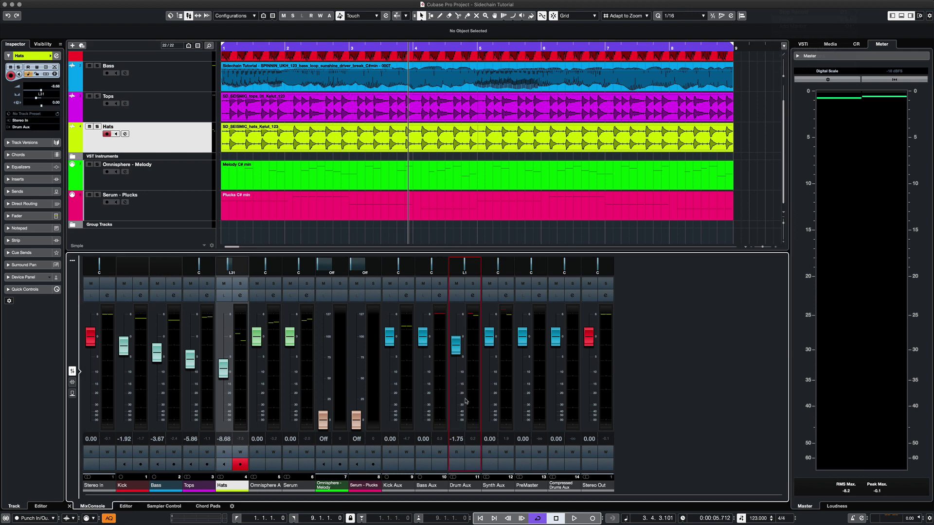
# Step: Route Drum Aux's first send to Compressed Drums Aux and activate it
pyautogui.click(72, 393)
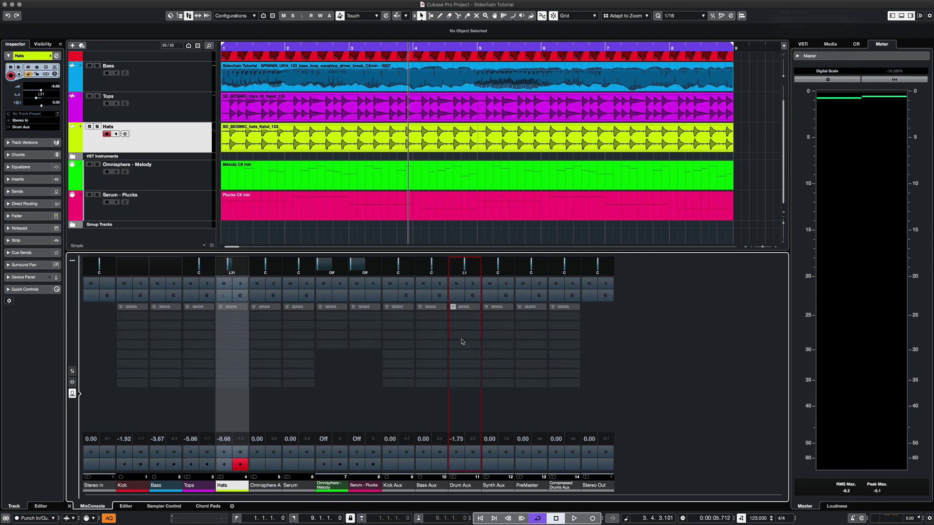
pyautogui.click(475, 324)
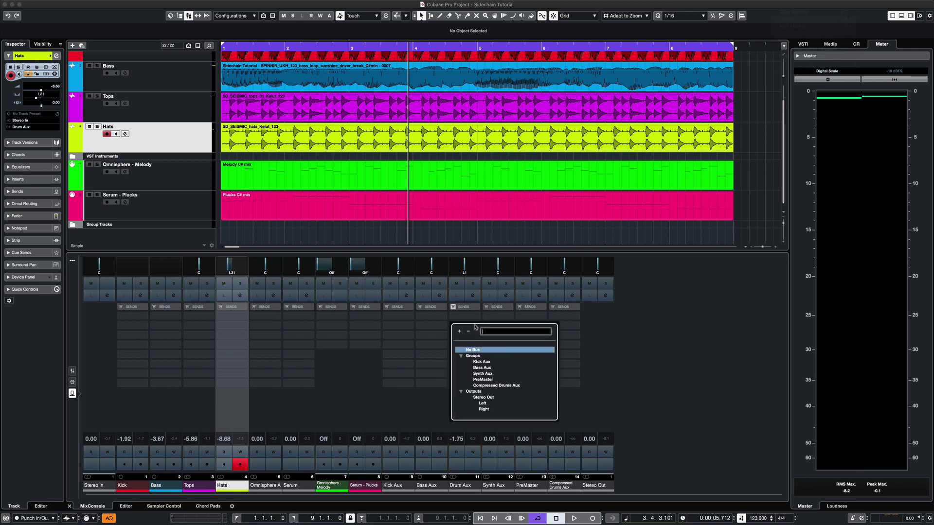
pyautogui.click(479, 385)
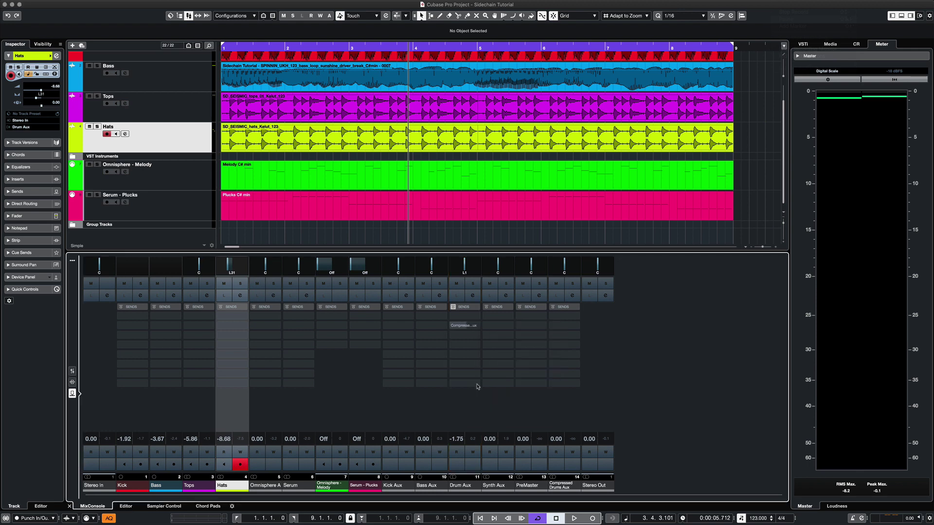
pyautogui.click(453, 326)
pyautogui.scroll(3, 466, 327)
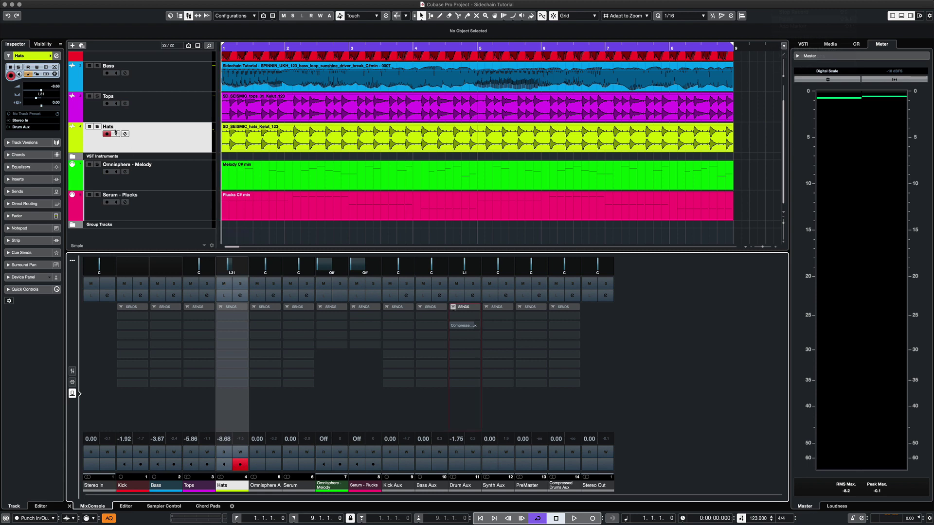
# Step: Solo the Hats track and the Compressed Drums Aux group during playback
pyautogui.click(98, 96)
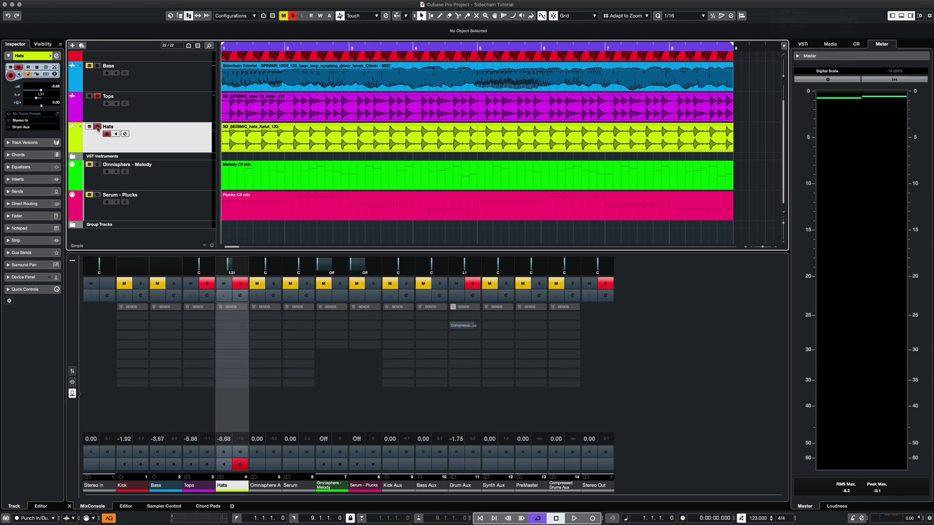
pyautogui.press('space')
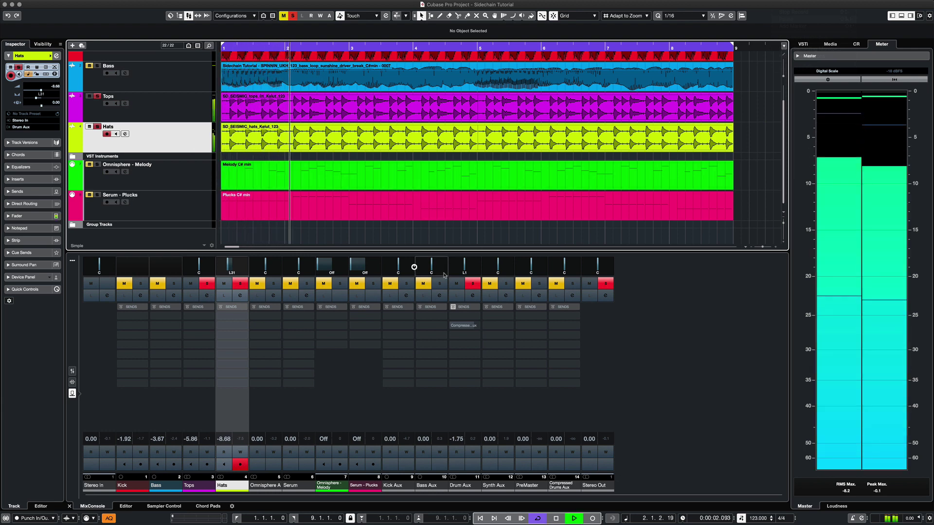
pyautogui.moveTo(455, 315)
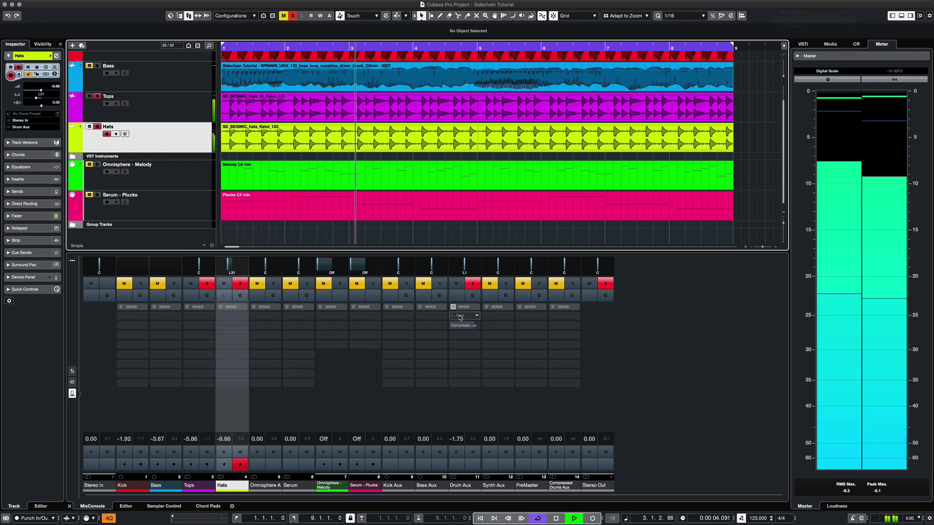
pyautogui.click(554, 284)
# Step: Toggle Drum Aux's sends bypass repeatedly to compare the compressed drums in and out
pyautogui.moveTo(456, 316)
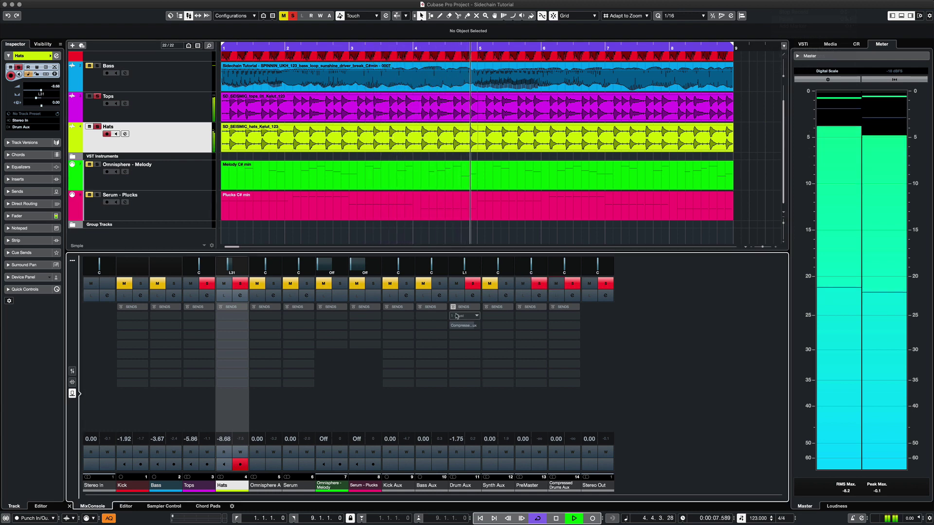
pyautogui.click(452, 307)
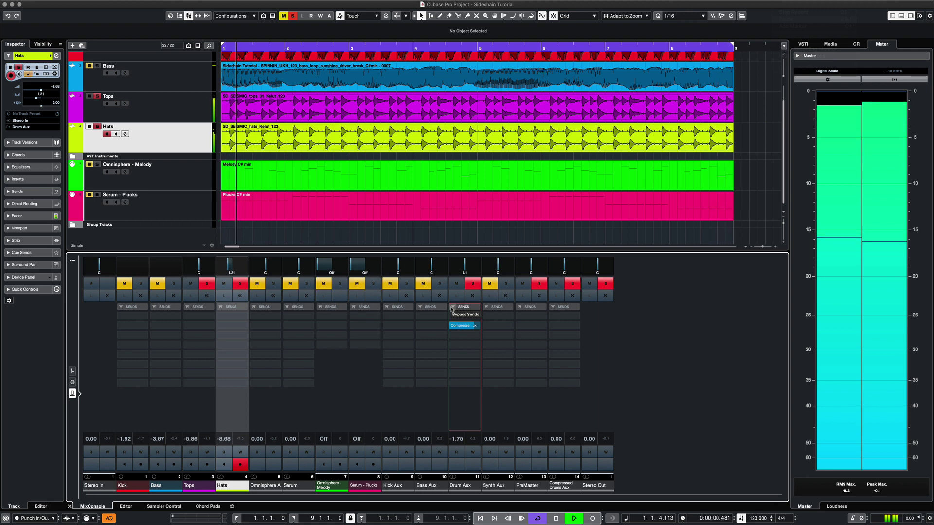
pyautogui.click(453, 307)
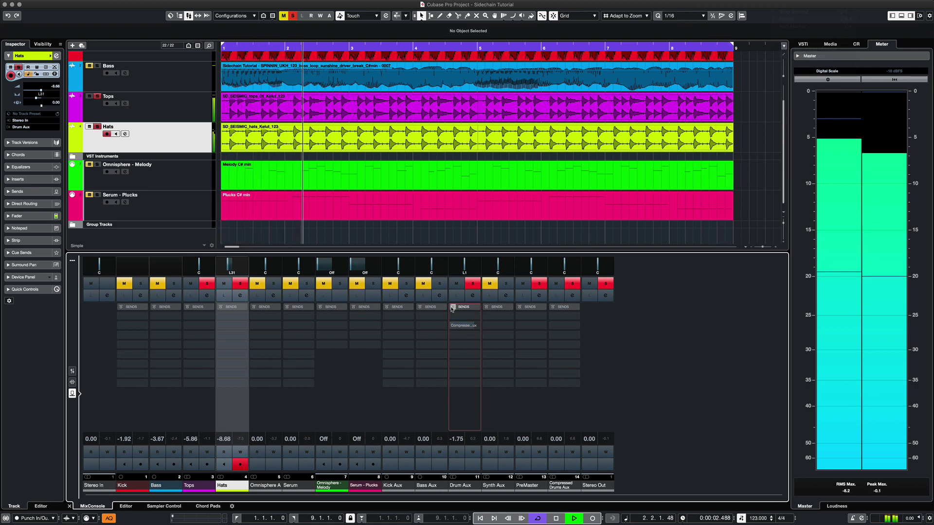
pyautogui.click(453, 308)
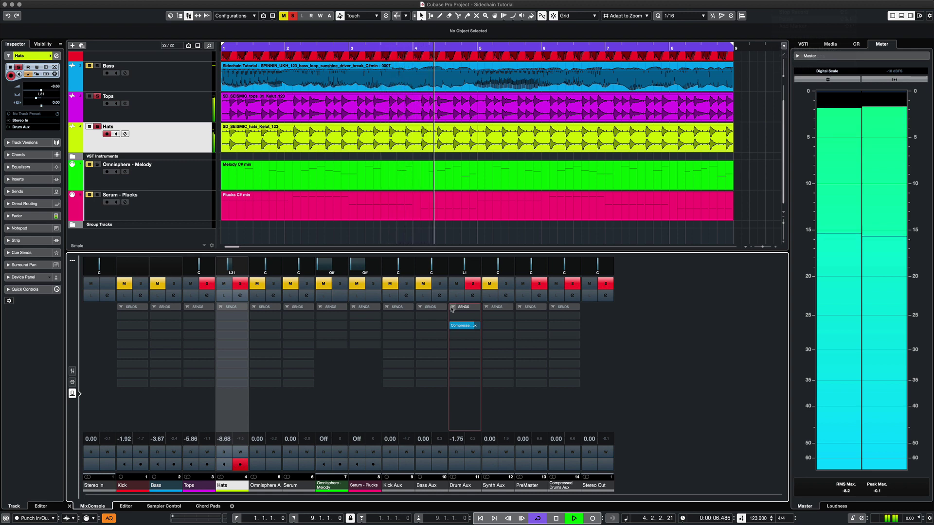
pyautogui.click(452, 307)
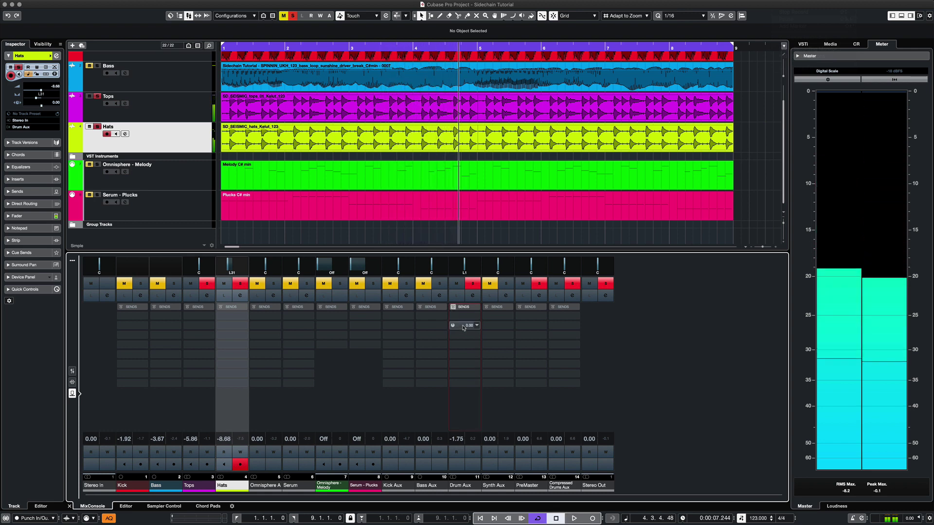
pyautogui.click(453, 308)
pyautogui.moveTo(462, 326)
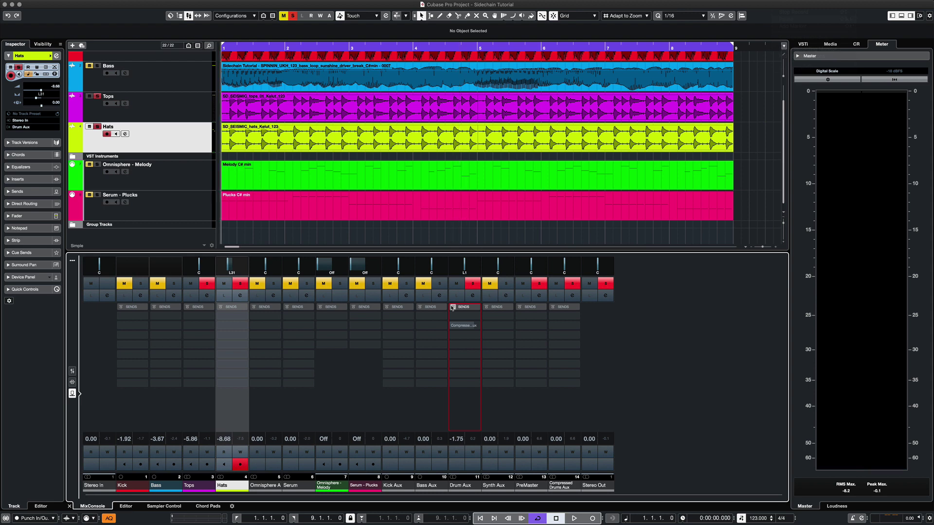
# Step: Restart playback, enable the Drum Aux send and raise it to about -5.64
pyautogui.press('space')
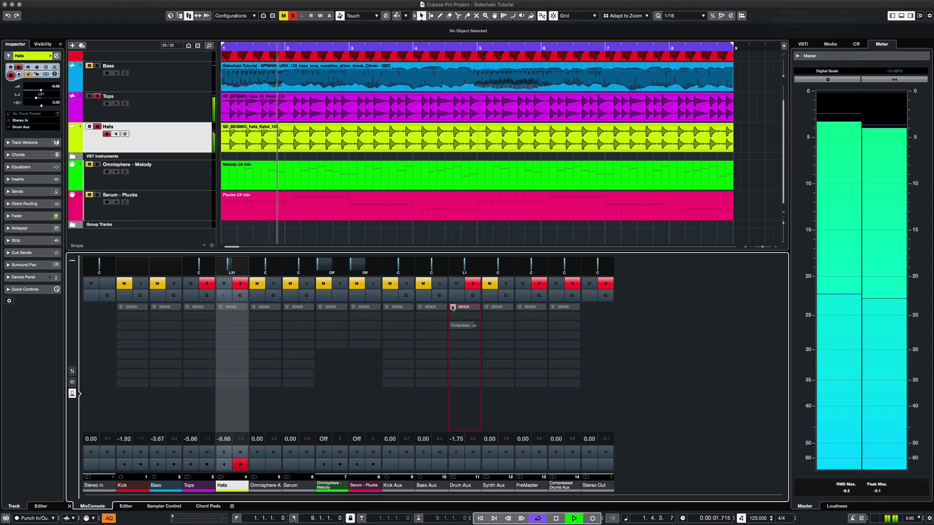
pyautogui.click(452, 325)
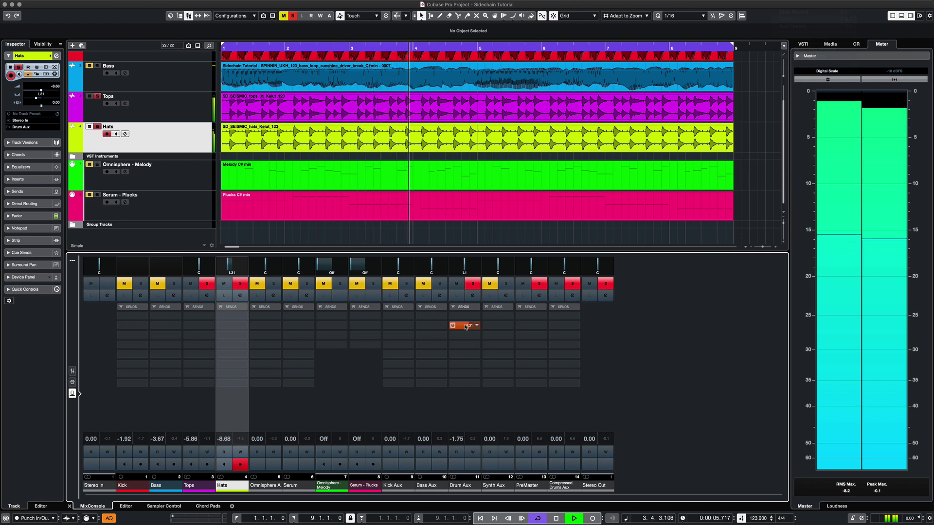
pyautogui.scroll(10, 466, 326)
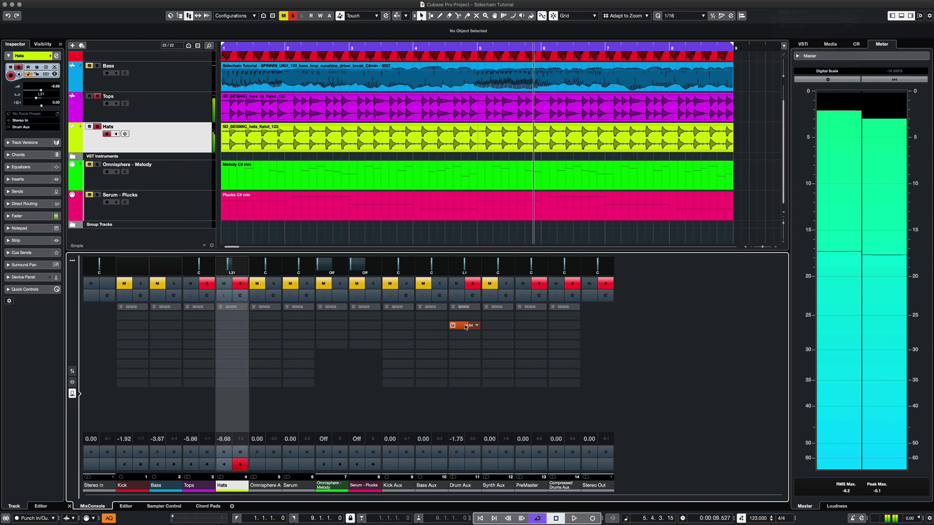
# Step: Clear all solos, then replay comparing Drum Aux with sends bypassed and re-enabled
pyautogui.click(293, 17)
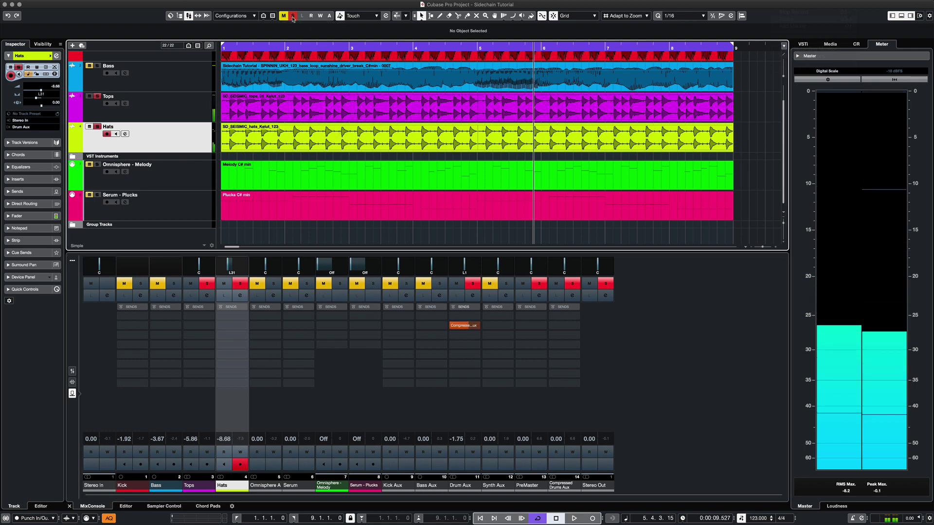
pyautogui.click(292, 16)
pyautogui.press('space')
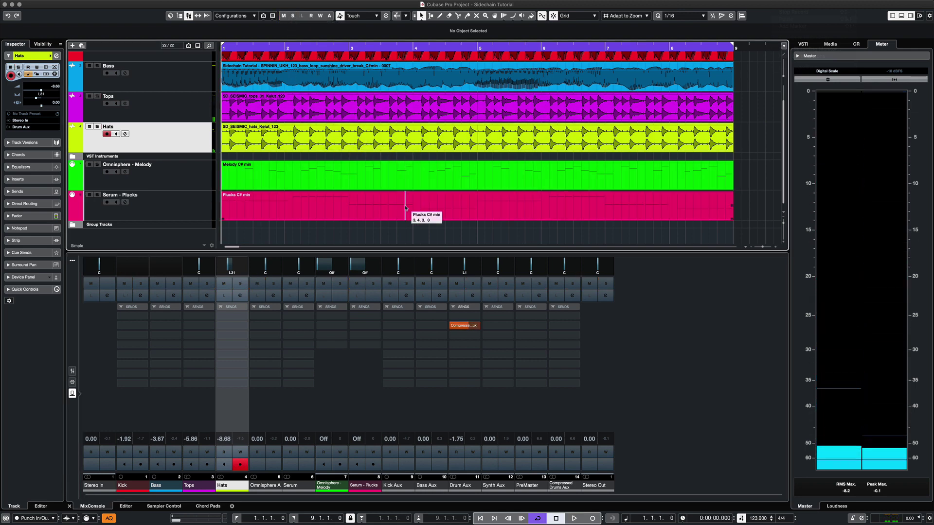
pyautogui.click(452, 307)
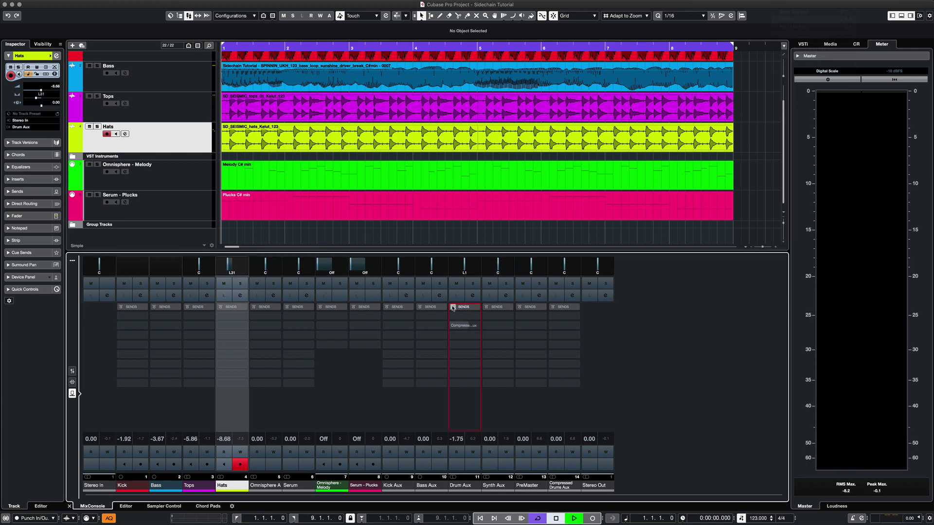
pyautogui.press('space')
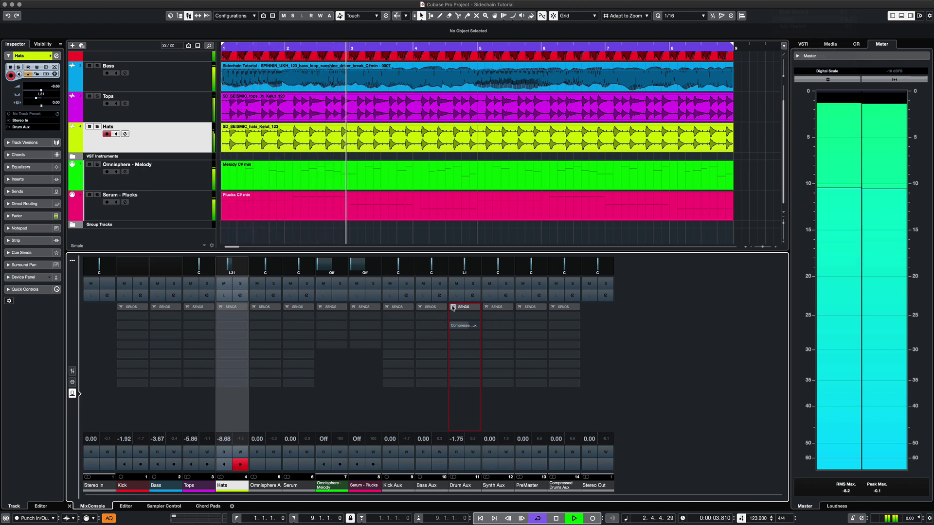
pyautogui.click(453, 308)
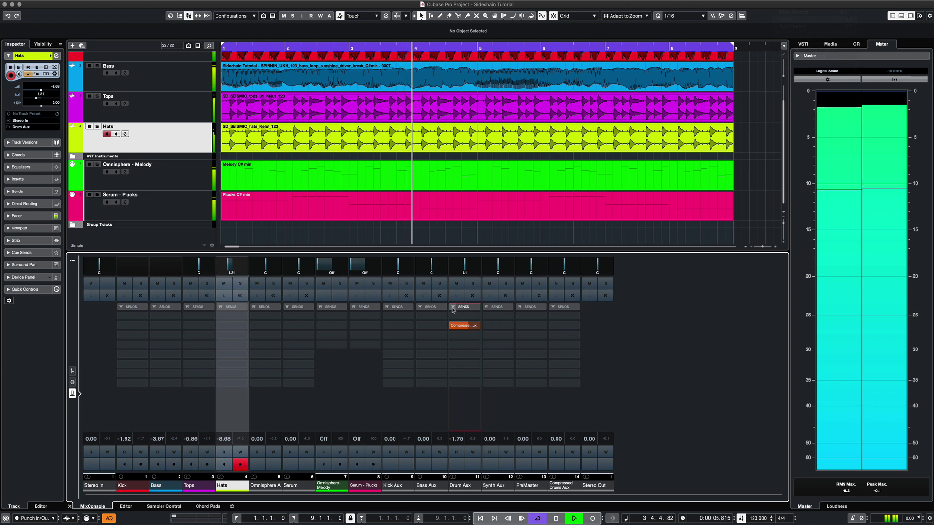
pyautogui.moveTo(466, 326)
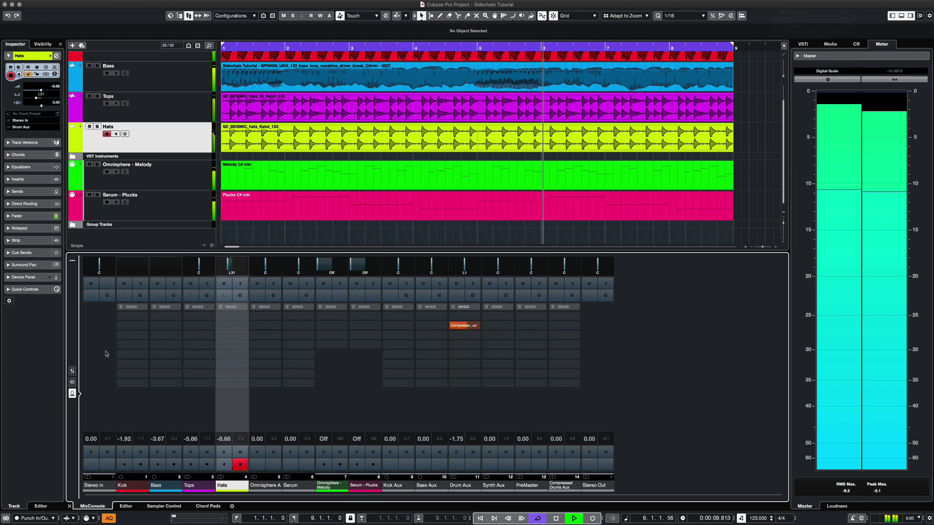
# Step: Switch the mixer back to faders and set the Drum Aux fader to 0.00
pyautogui.click(72, 370)
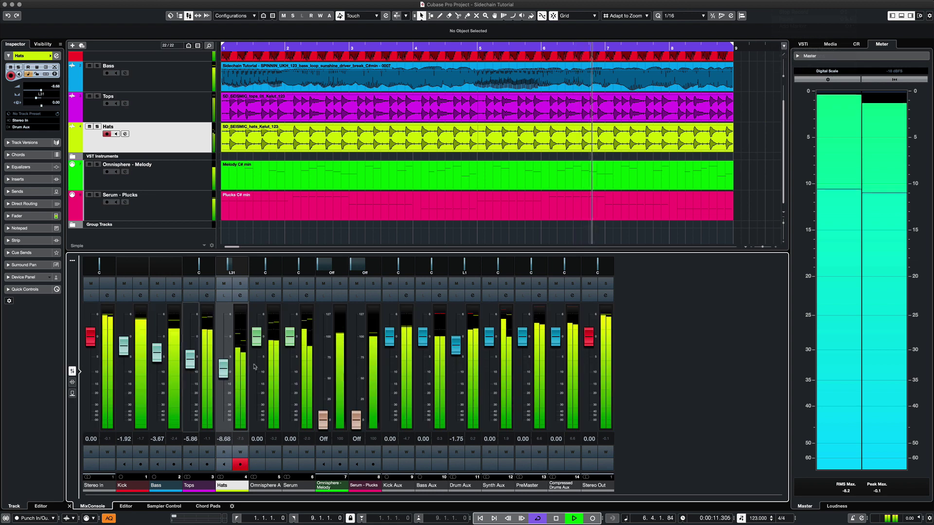
pyautogui.click(469, 360)
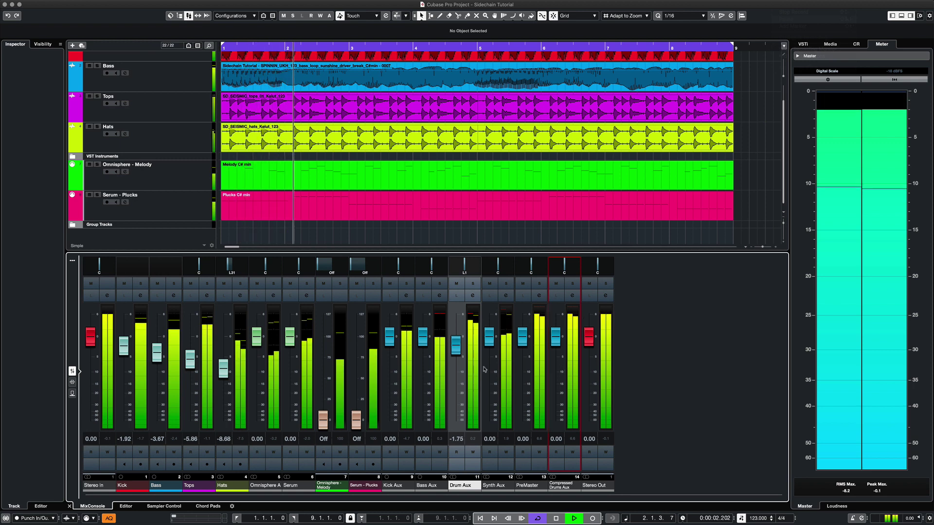
pyautogui.click(461, 364)
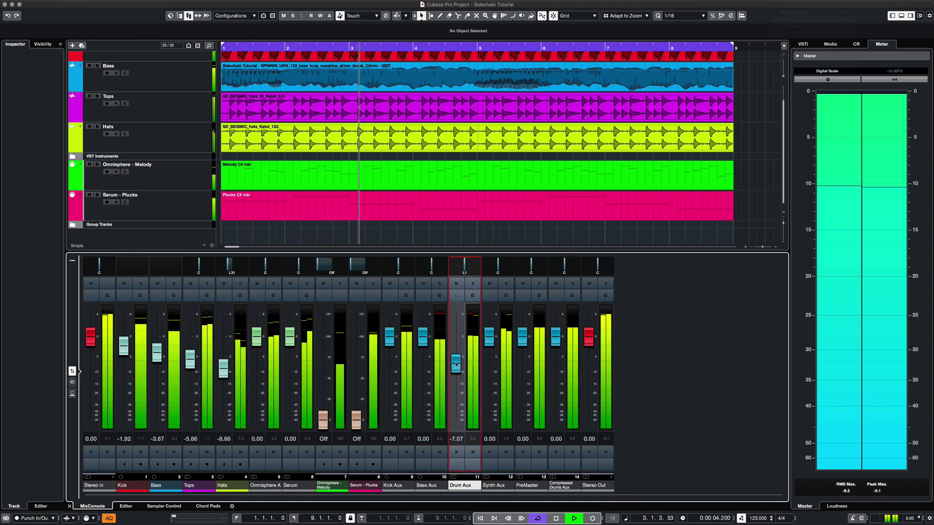
# Step: Compare the Compressed Drums Aux group muted and unmuted, leaving it audible
pyautogui.click(567, 362)
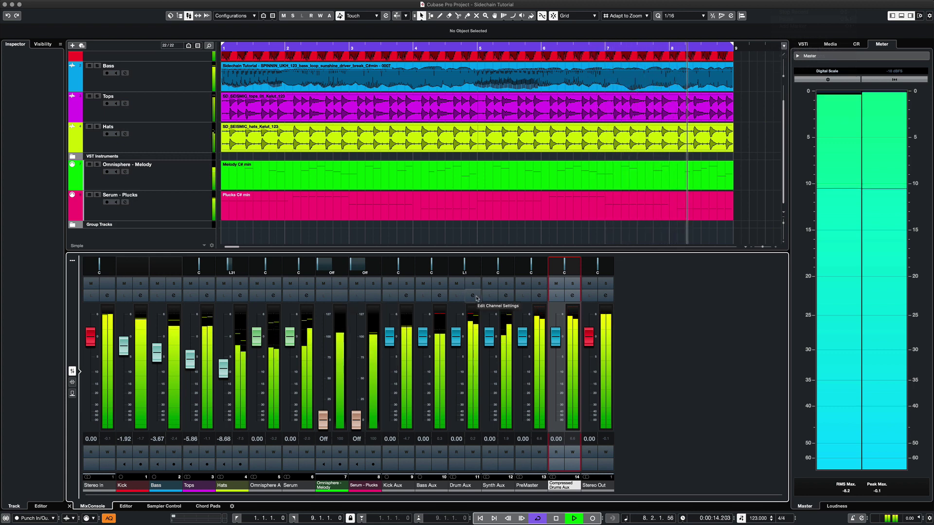
pyautogui.click(556, 284)
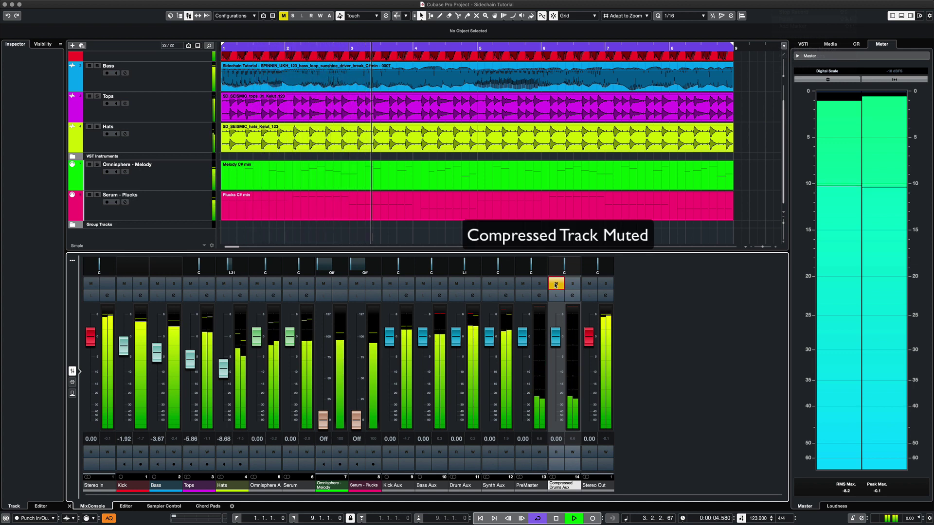
pyautogui.click(555, 284)
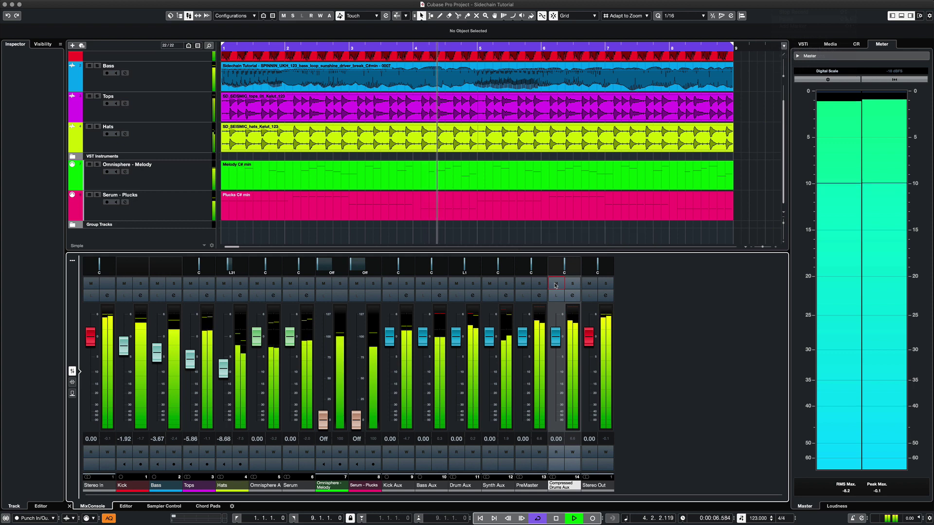